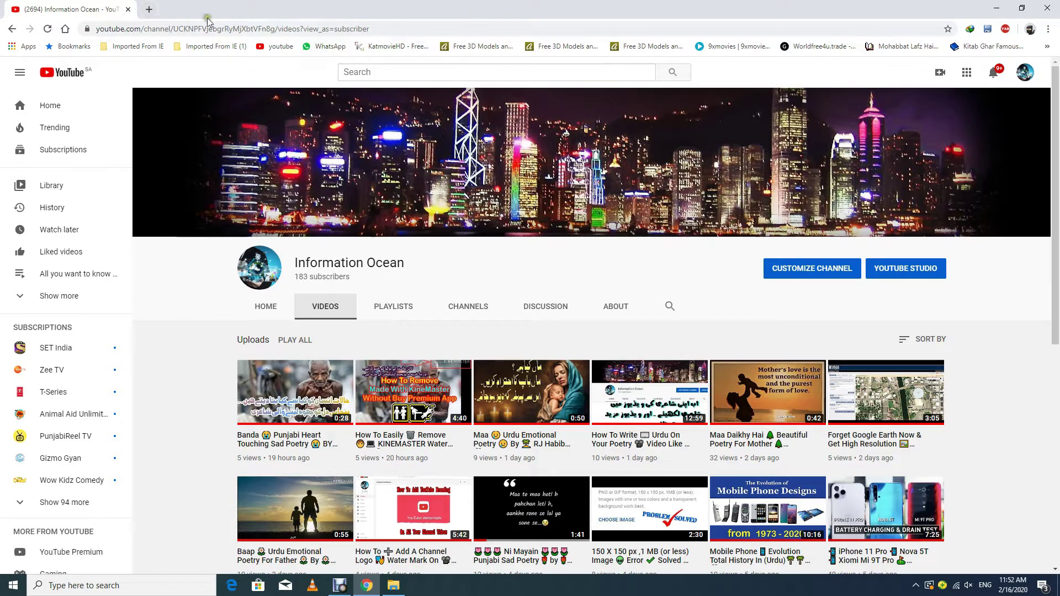
Step: Search the web for Audacity in a new browser tab and open the official Audacity website
{"action": "left_click", "coordinate": [148, 10]}
{"action": "type", "text": "aud"}
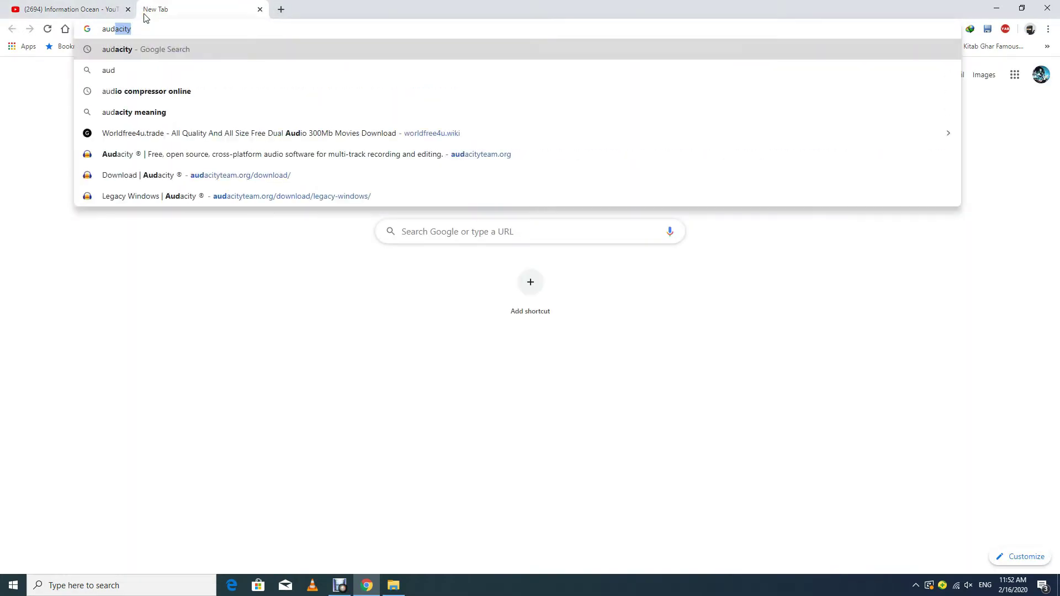
{"action": "key", "text": "Return"}
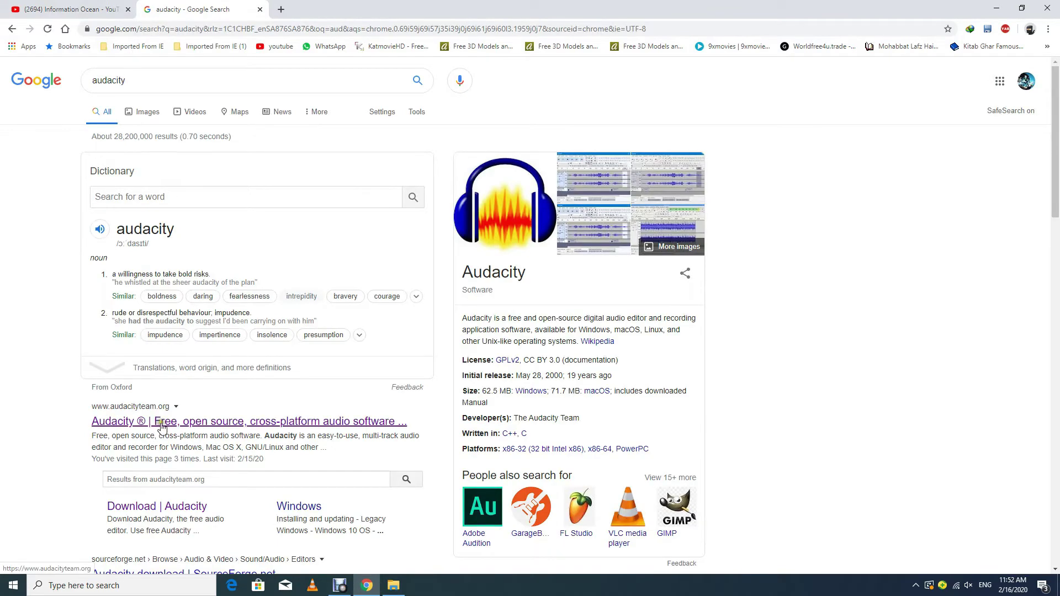
{"action": "left_click", "coordinate": [248, 425]}
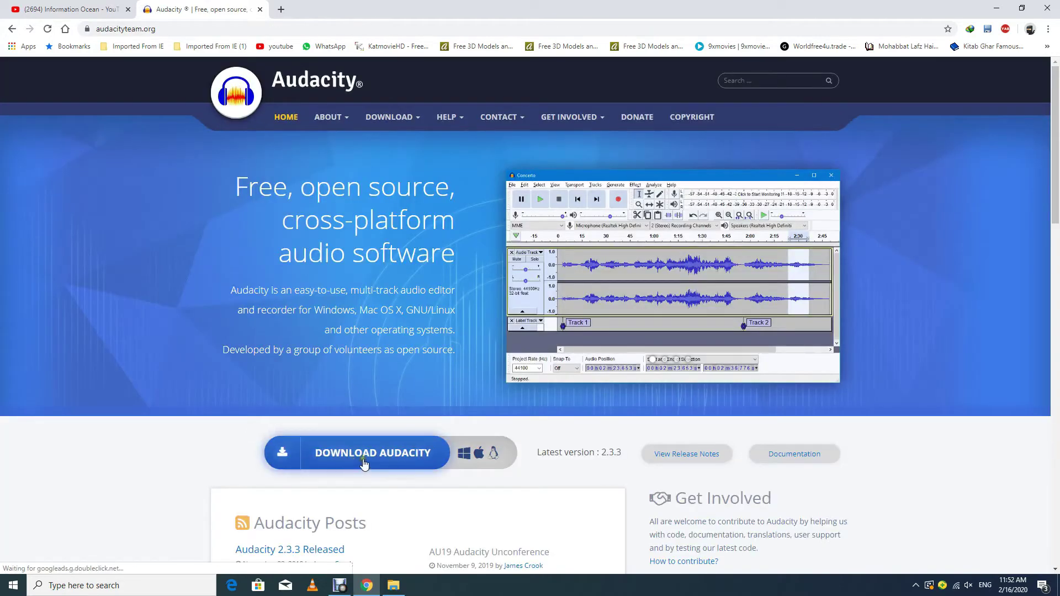
Step: Go to the Audacity download page and follow the Windows, Mac or Linux link to FossHub
{"action": "left_click", "coordinate": [364, 462]}
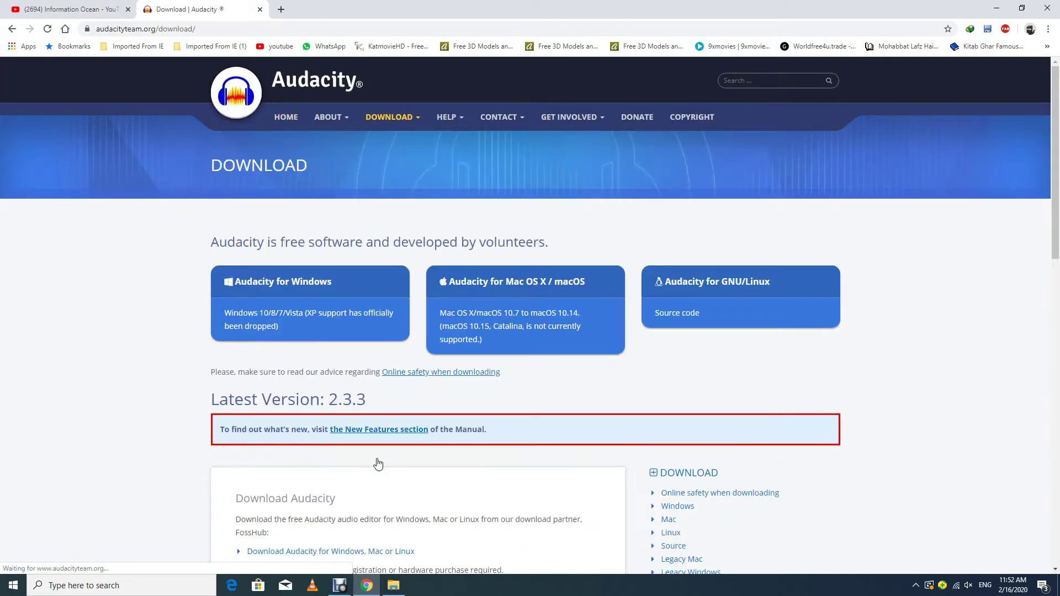
{"action": "scroll", "coordinate": [377, 464], "scroll_direction": "down", "scroll_amount": 4}
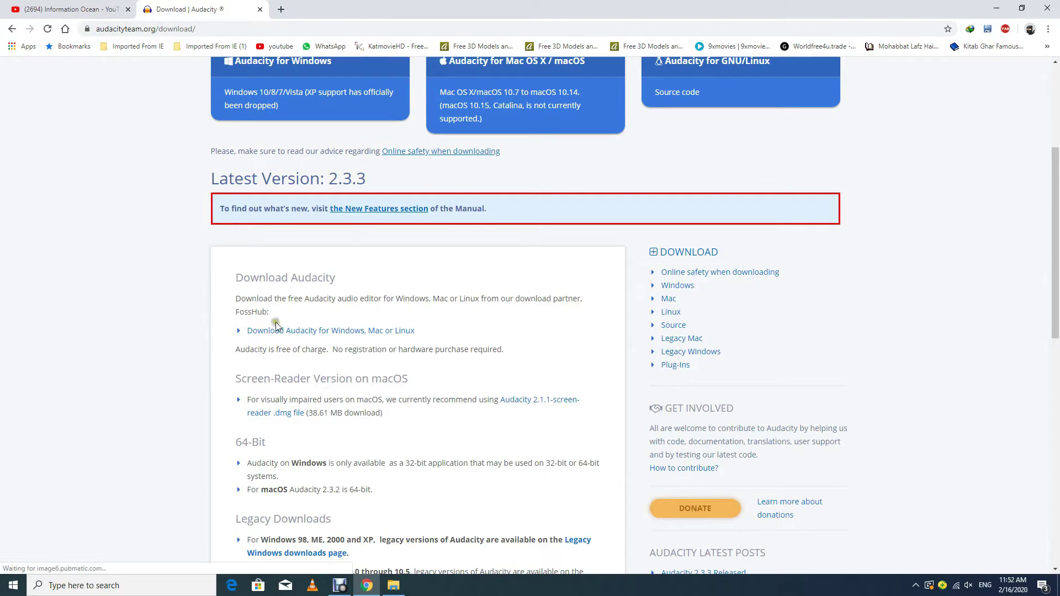
{"action": "left_click", "coordinate": [358, 333]}
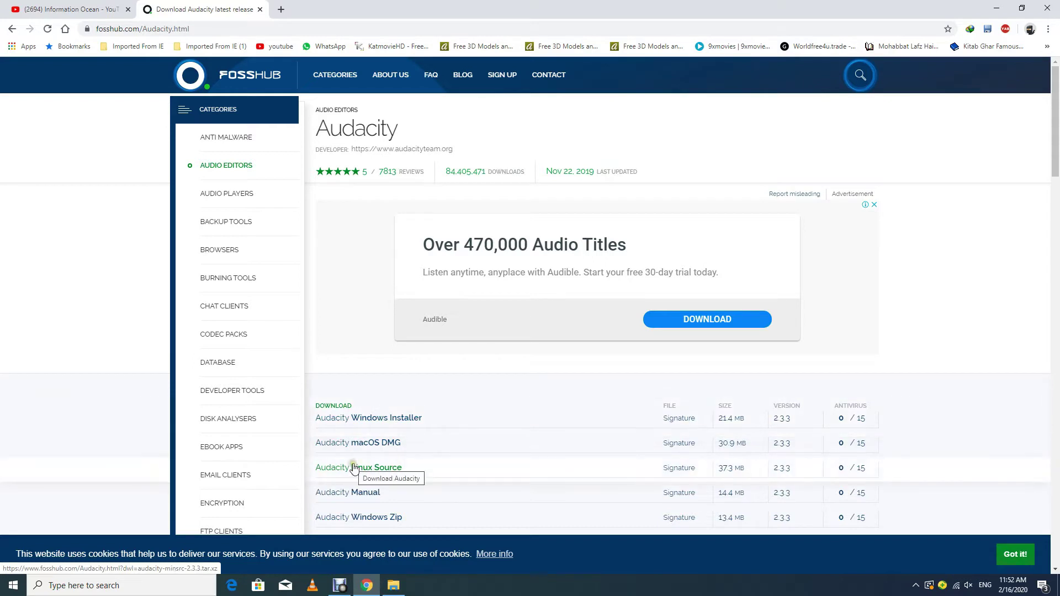
Step: Download the Audacity 2.3.3 Windows Installer into the Programs downloads folder and close the FossHub page
{"action": "scroll", "coordinate": [359, 486], "scroll_direction": "down", "scroll_amount": 1}
{"action": "scroll", "coordinate": [360, 489], "scroll_direction": "down", "scroll_amount": 2}
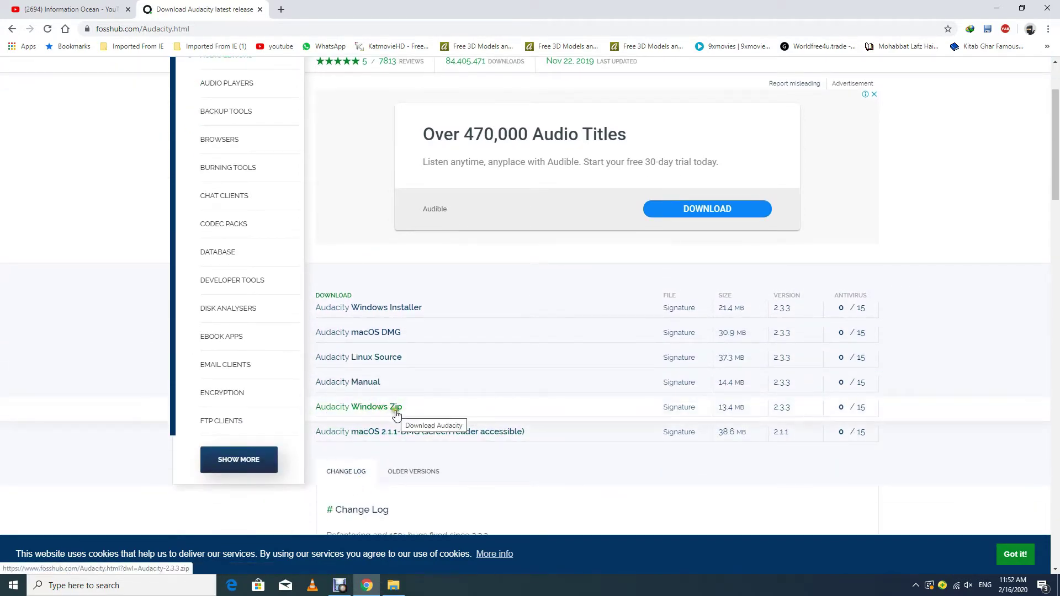
{"action": "left_click", "coordinate": [405, 310]}
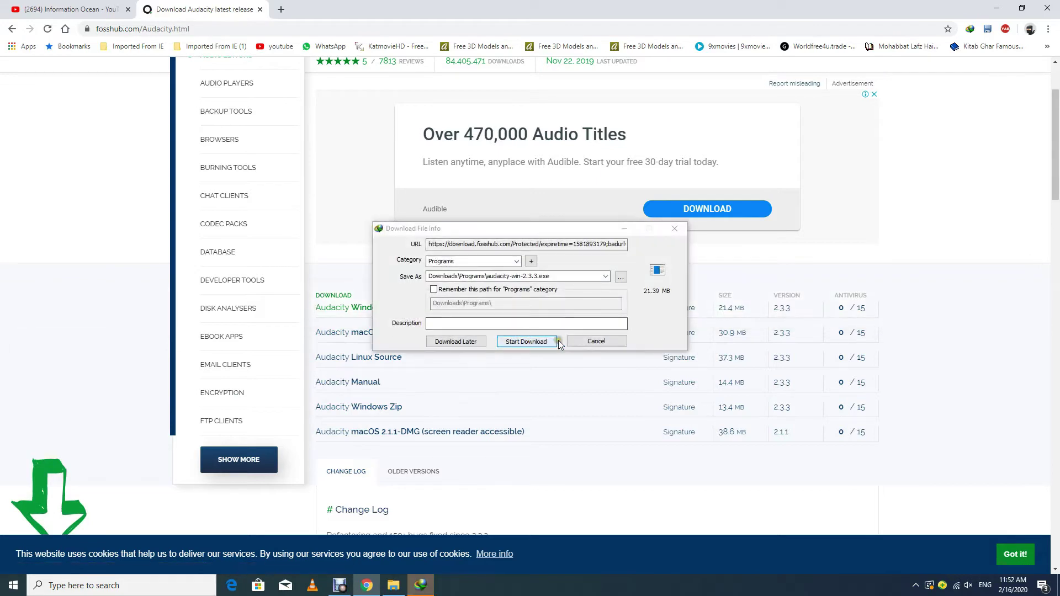
{"action": "left_click", "coordinate": [529, 341]}
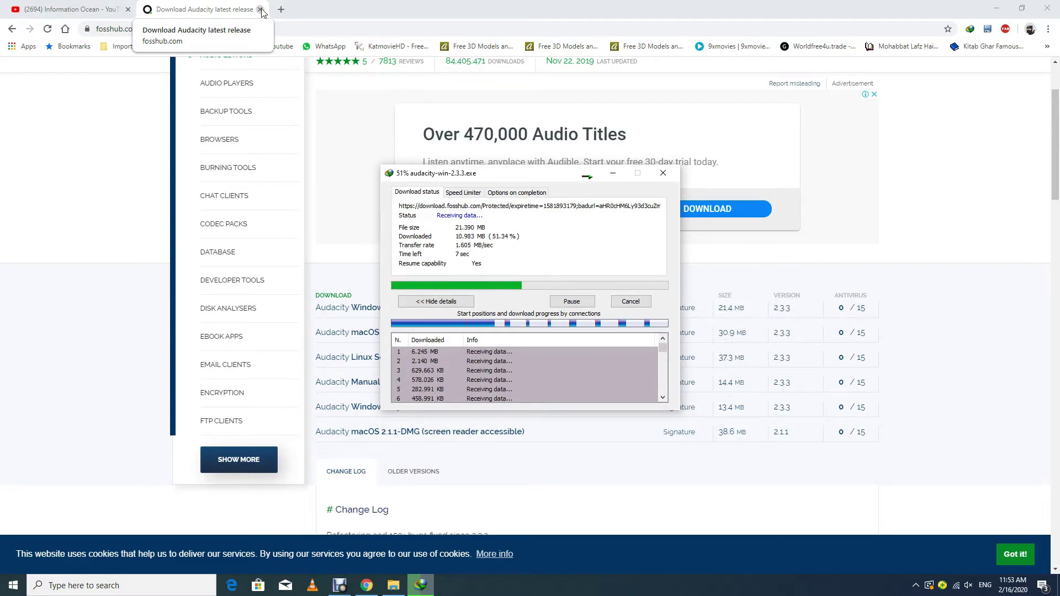
{"action": "left_click", "coordinate": [259, 10]}
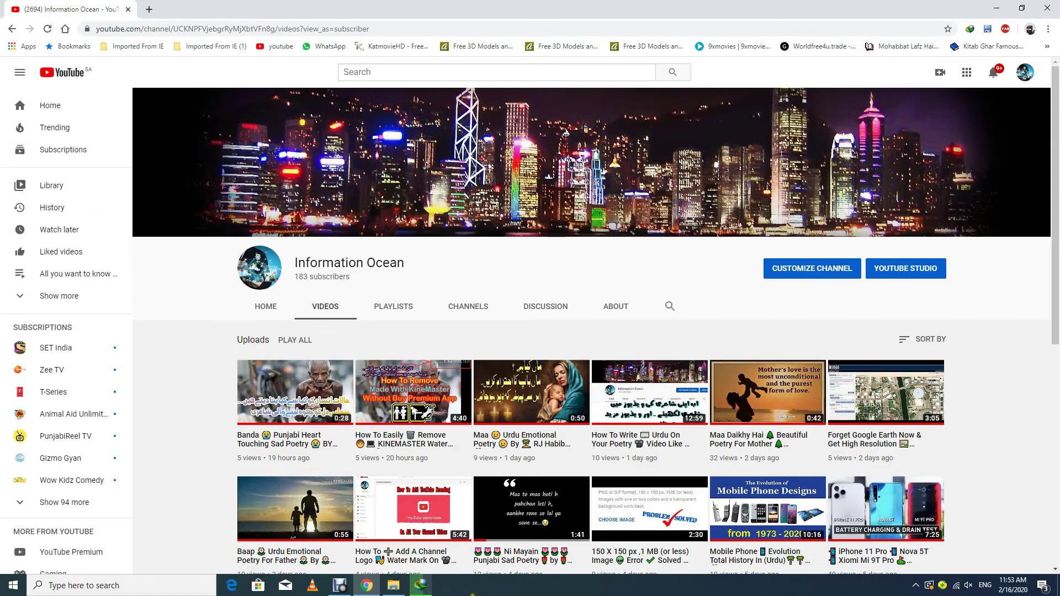
Step: Open the folder of the finished download, run audacity-win-2.3.3.exe and allow it to make changes
{"action": "left_click", "coordinate": [420, 585]}
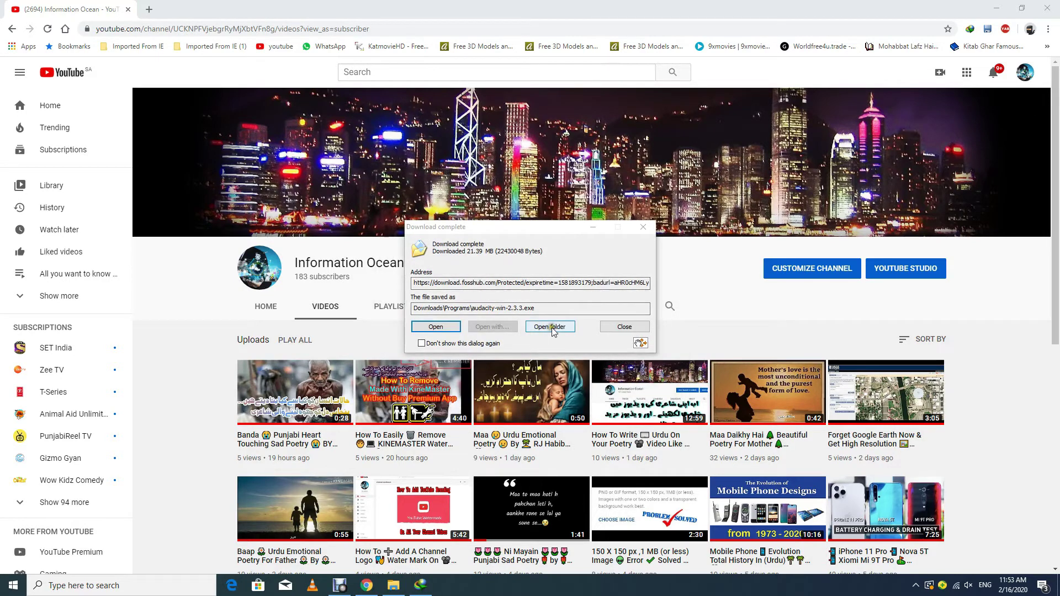
{"action": "left_click", "coordinate": [550, 327]}
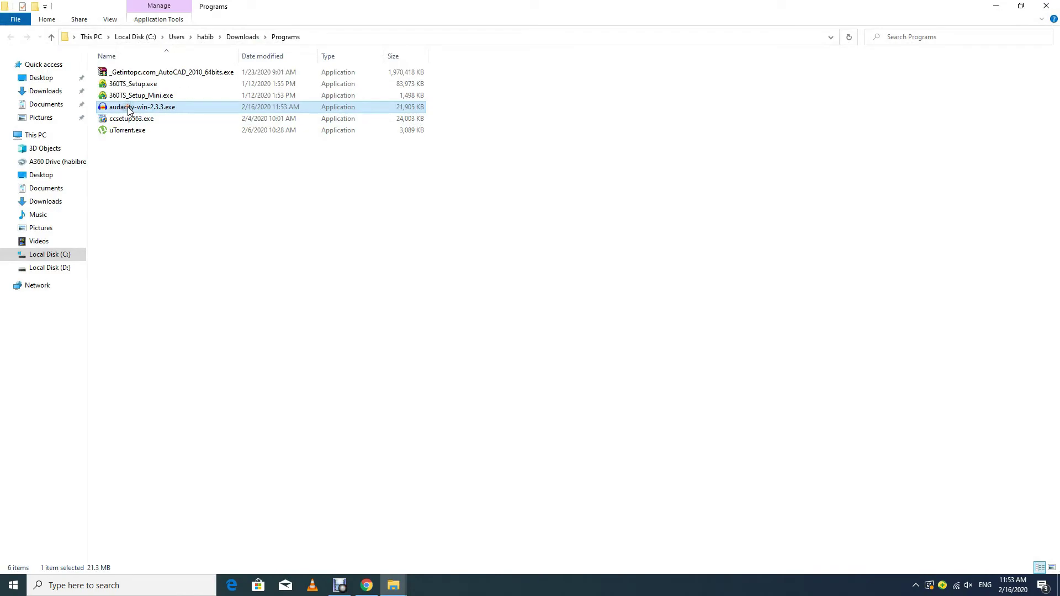
{"action": "double_click", "coordinate": [128, 108]}
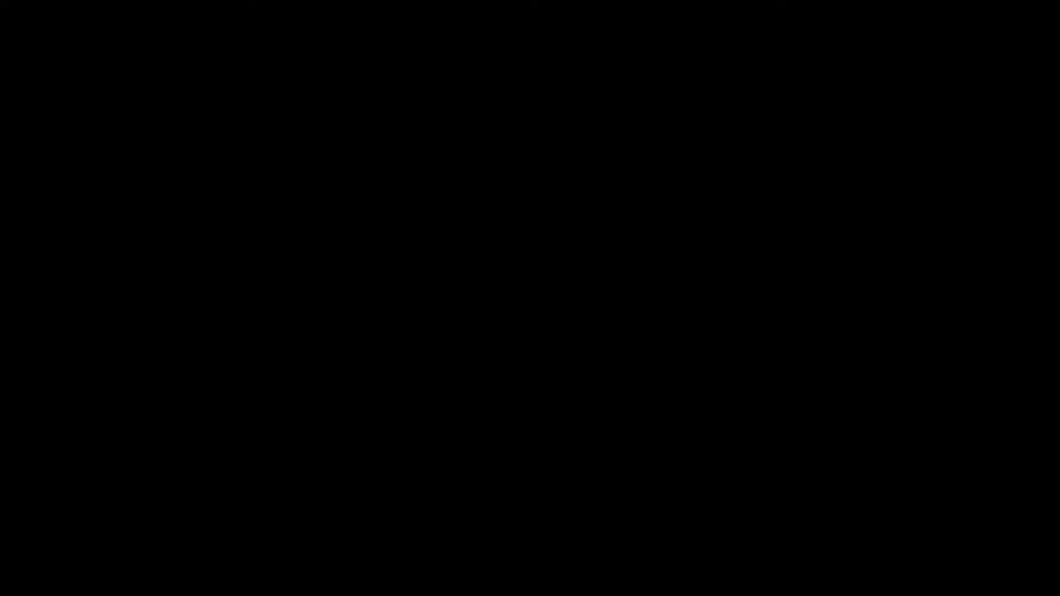
{"action": "left_click", "coordinate": [469, 371]}
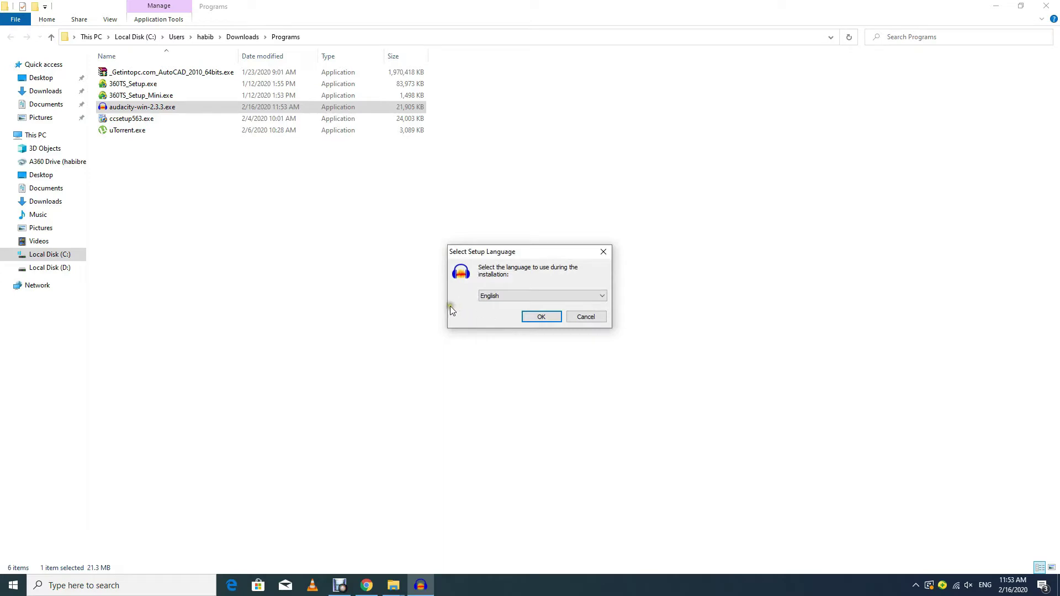
Step: Install Audacity with English as setup language, into C:\Program Files (x86)\Audacity, with a desktop shortcut
{"action": "left_click", "coordinate": [541, 317]}
{"action": "left_click", "coordinate": [592, 381]}
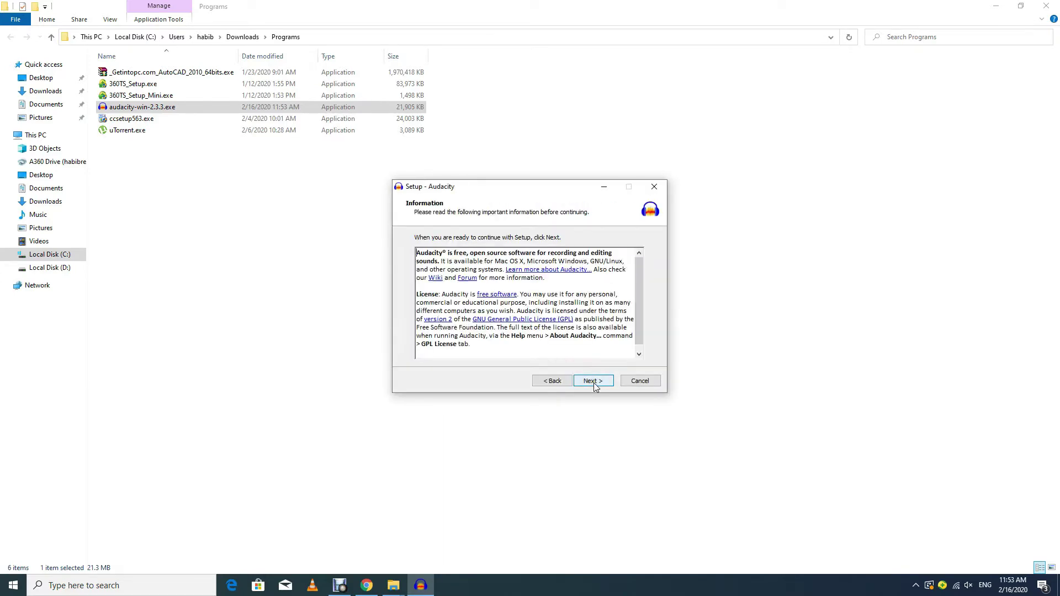
{"action": "left_click", "coordinate": [594, 382]}
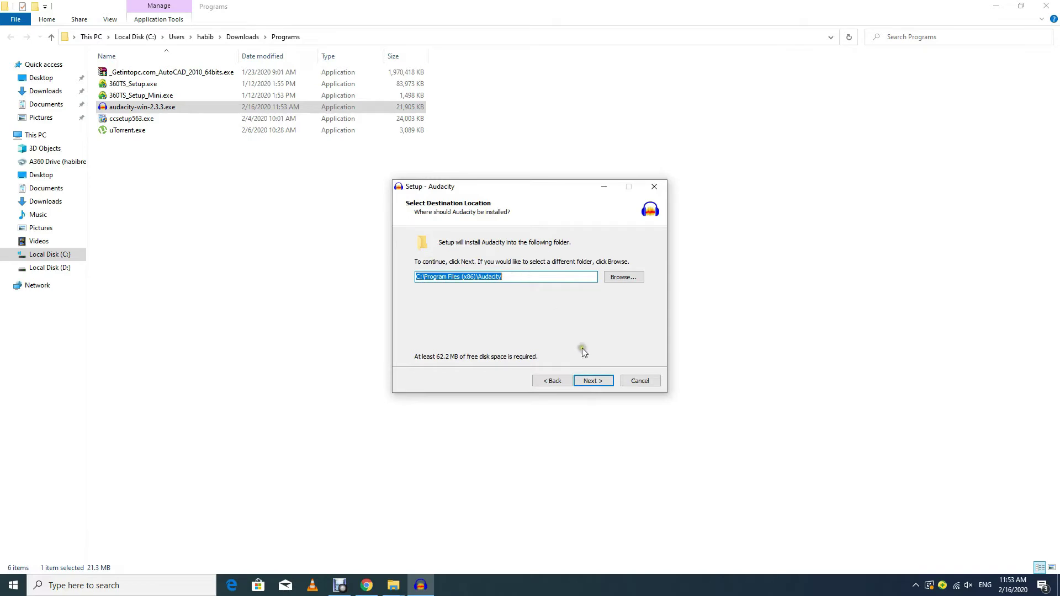
{"action": "left_click", "coordinate": [592, 382]}
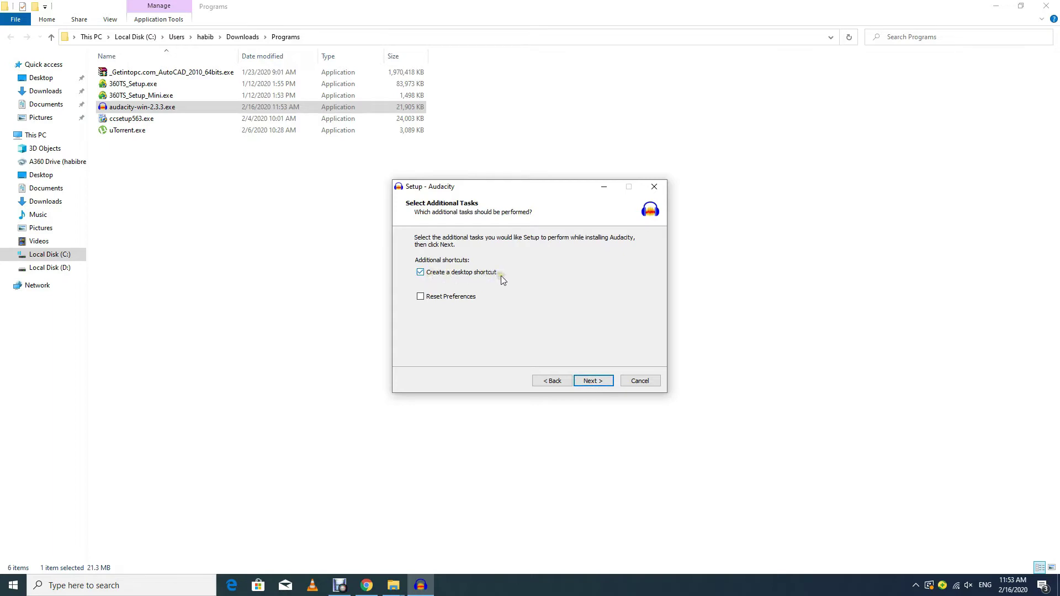
{"action": "left_click", "coordinate": [593, 382]}
{"action": "left_click", "coordinate": [593, 382]}
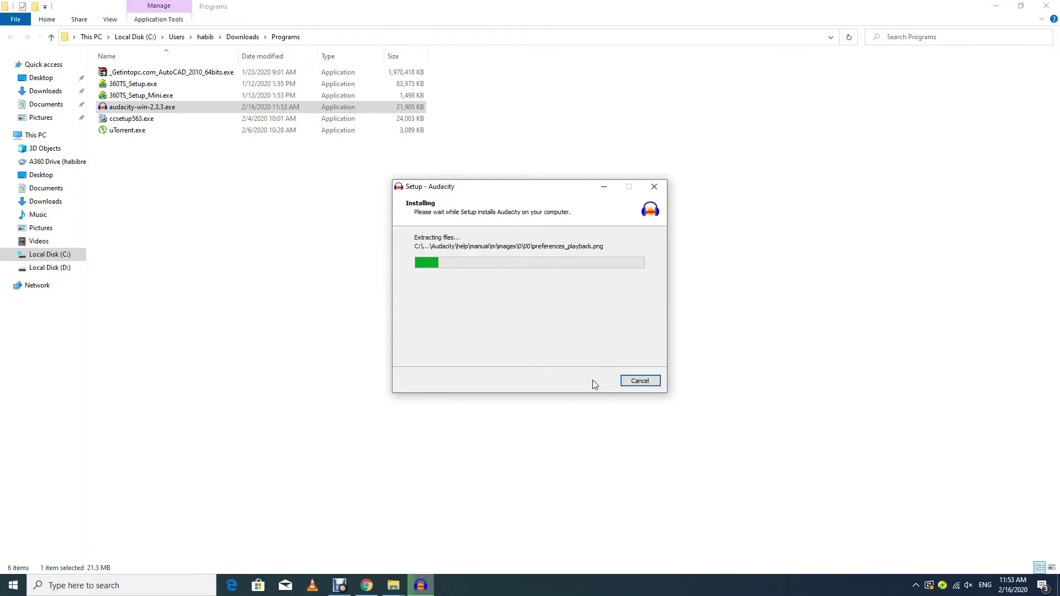
Step: Finish the Audacity setup wizard with the option to launch Audacity enabled
{"action": "key", "text": "alt+Tab"}
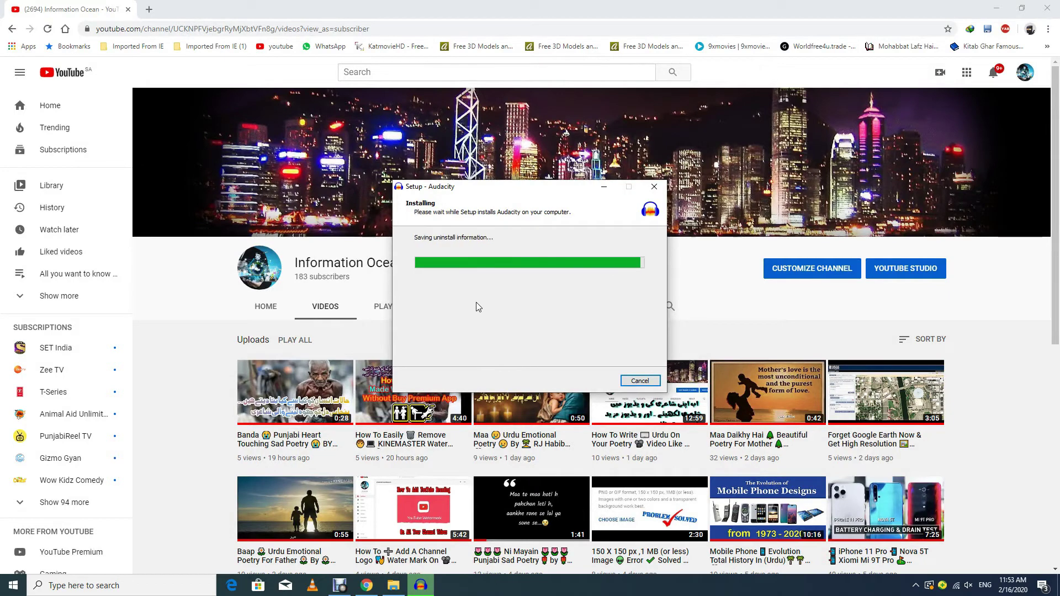
{"action": "left_click", "coordinate": [592, 380]}
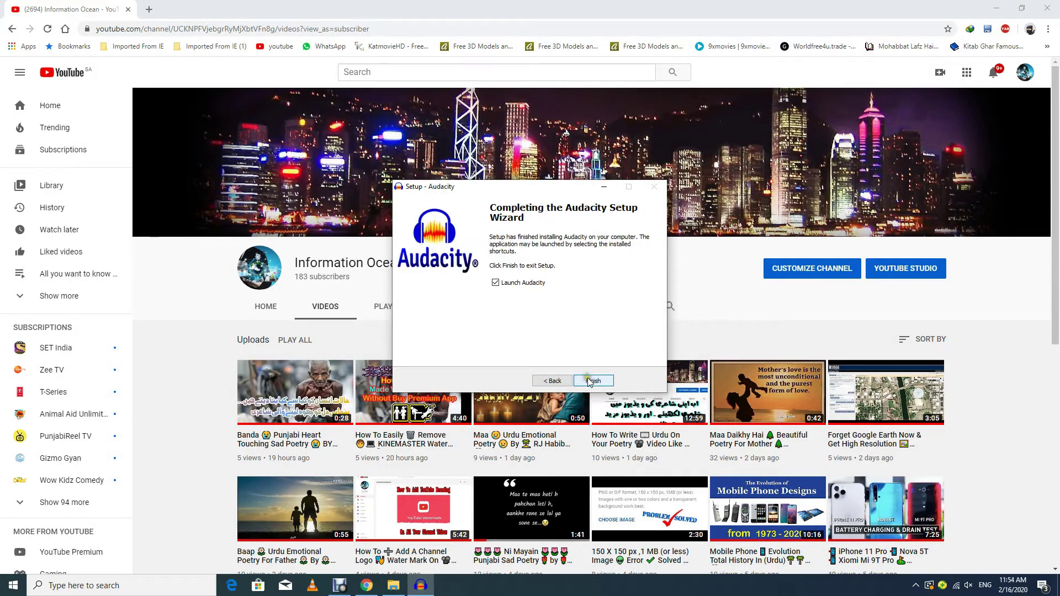
{"action": "left_click", "coordinate": [586, 381]}
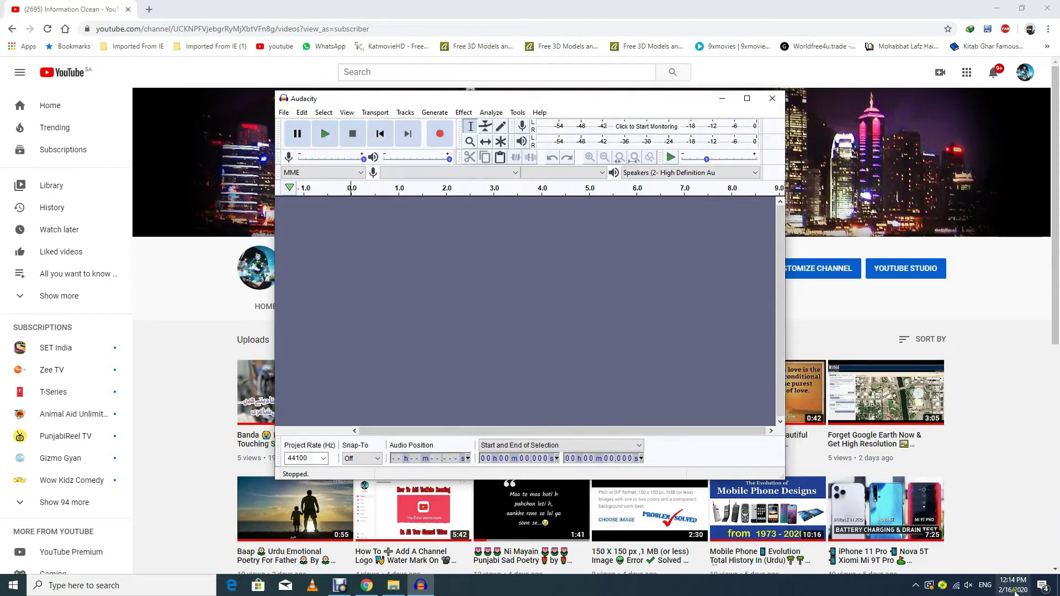
Step: Unmute the system speakers and dismiss the volume control
{"action": "left_click", "coordinate": [967, 585]}
{"action": "left_click", "coordinate": [875, 559]}
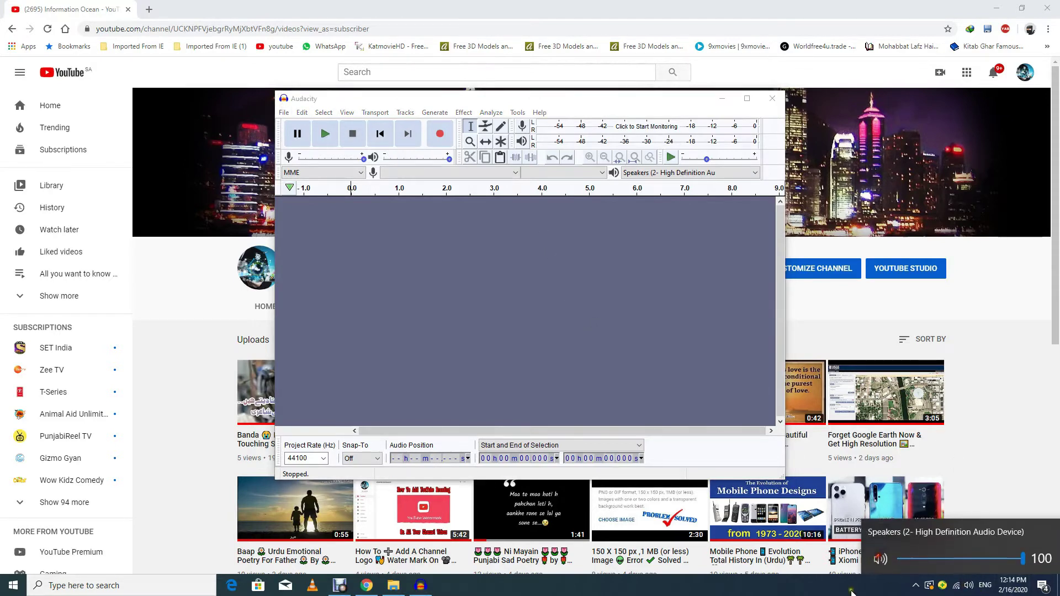
{"action": "left_click", "coordinate": [403, 341]}
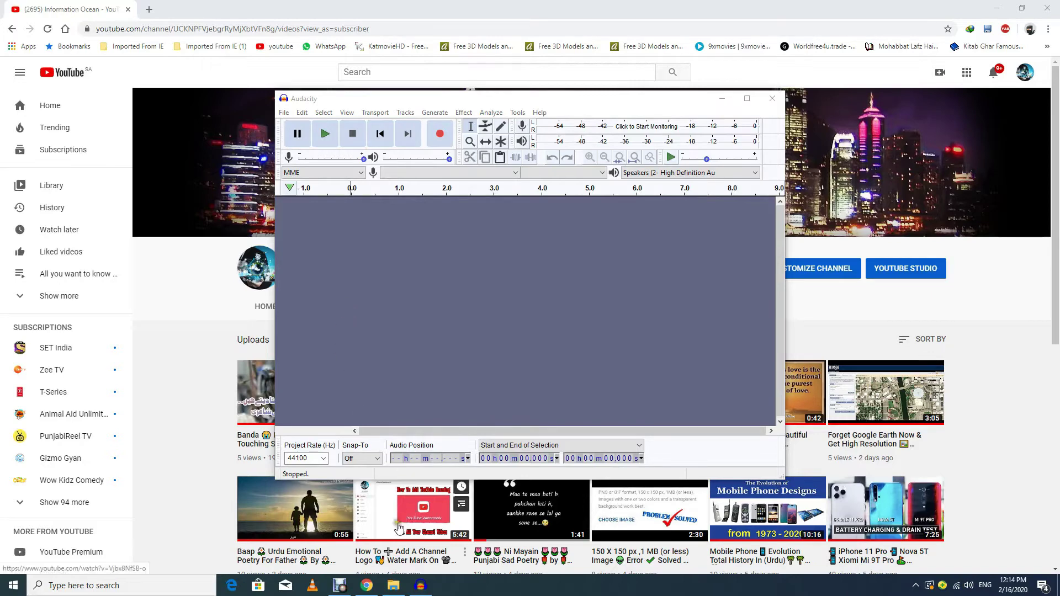
Step: Import the WhatsApp Audio file from the Music folder in Downloads into the empty Audacity project
{"action": "left_click", "coordinate": [393, 586]}
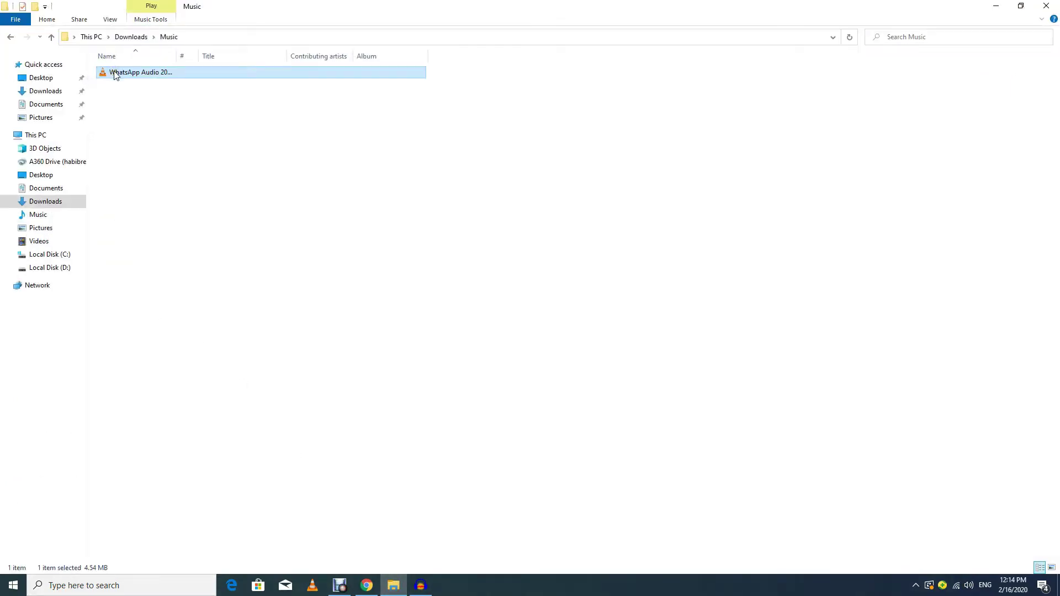
{"action": "left_click_drag", "start_coordinate": [116, 76], "coordinate": [437, 293]}
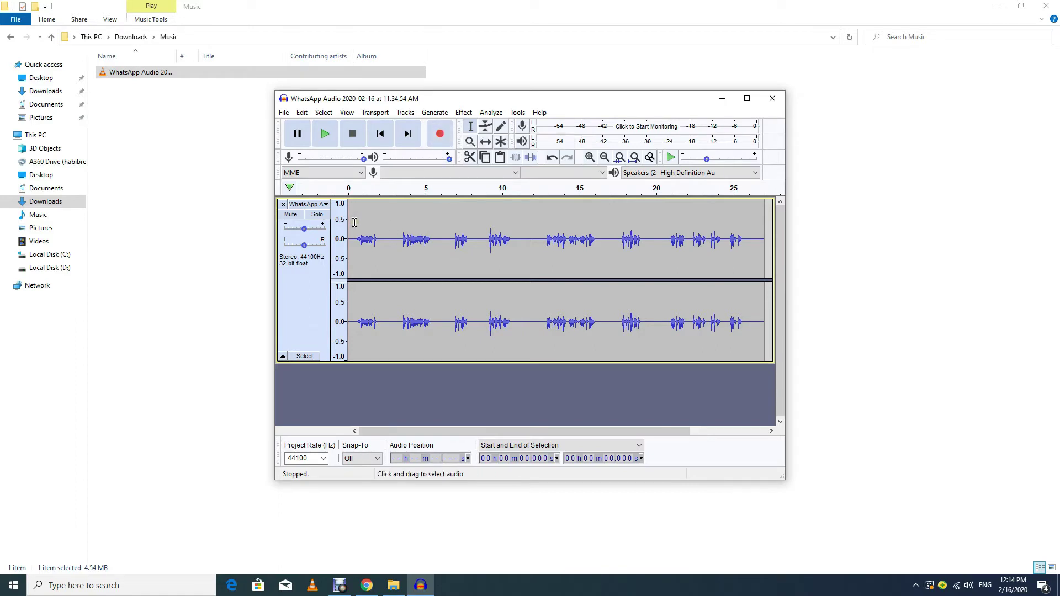
Step: Select the silent gap from about 2.3 to 3.4 seconds and get its noise profile with Noise Reduction
{"action": "left_click", "coordinate": [379, 204]}
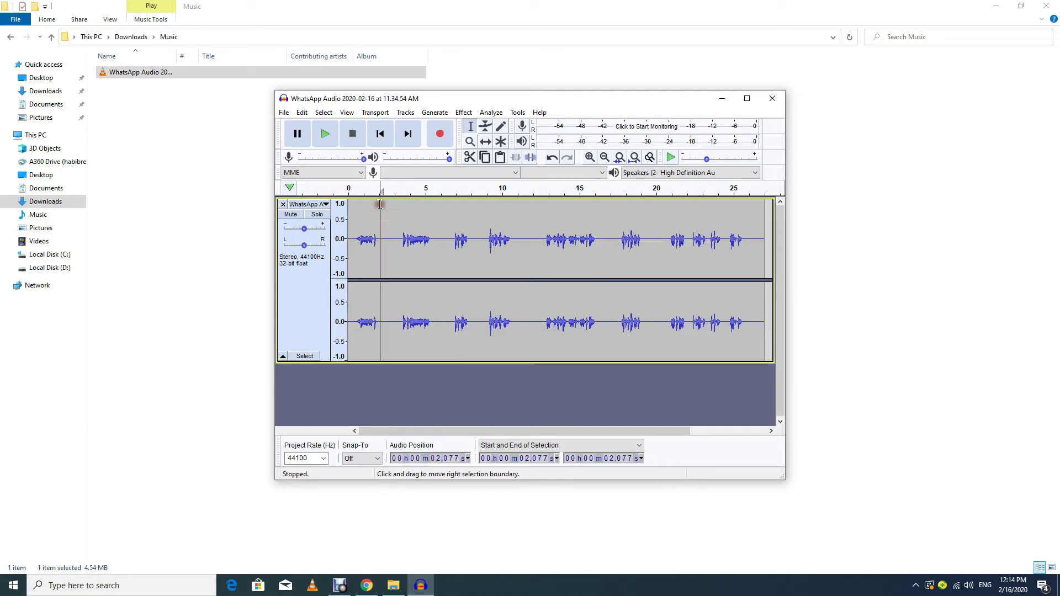
{"action": "left_click", "coordinate": [381, 202]}
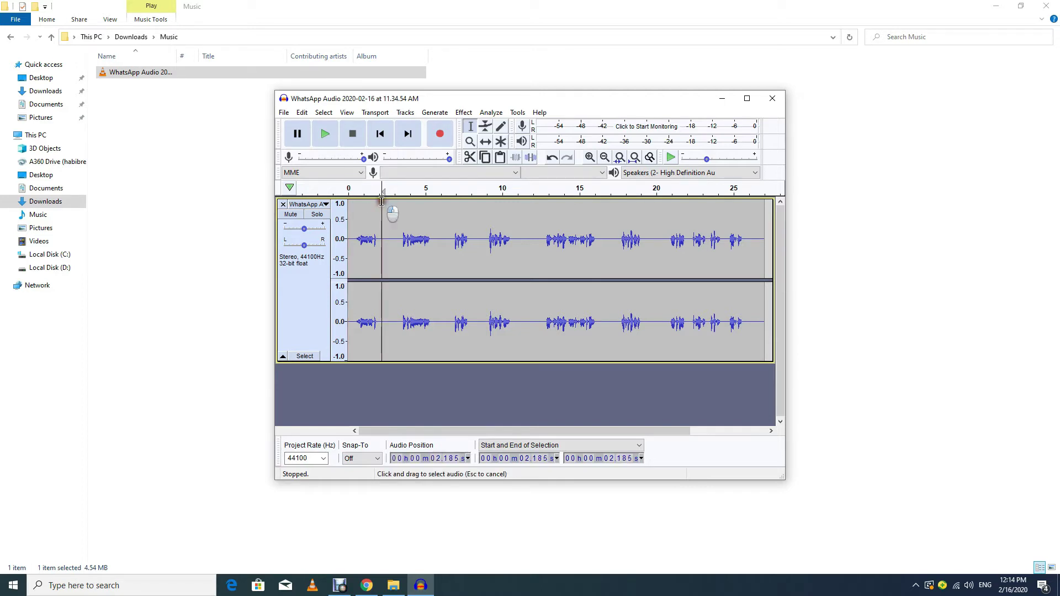
{"action": "left_click_drag", "start_coordinate": [384, 203], "coordinate": [401, 208]}
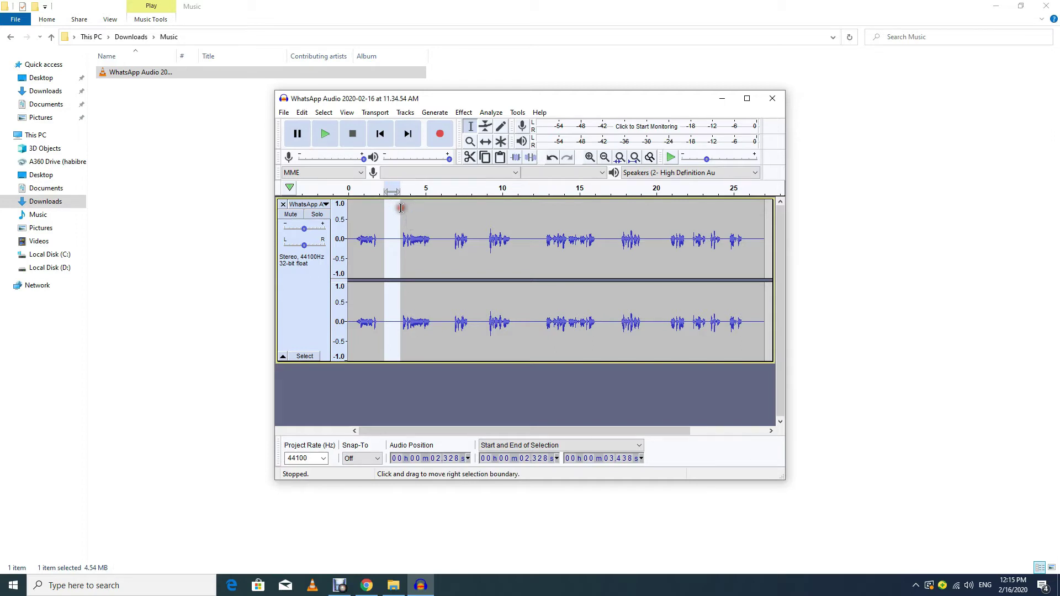
{"action": "left_click", "coordinate": [472, 116]}
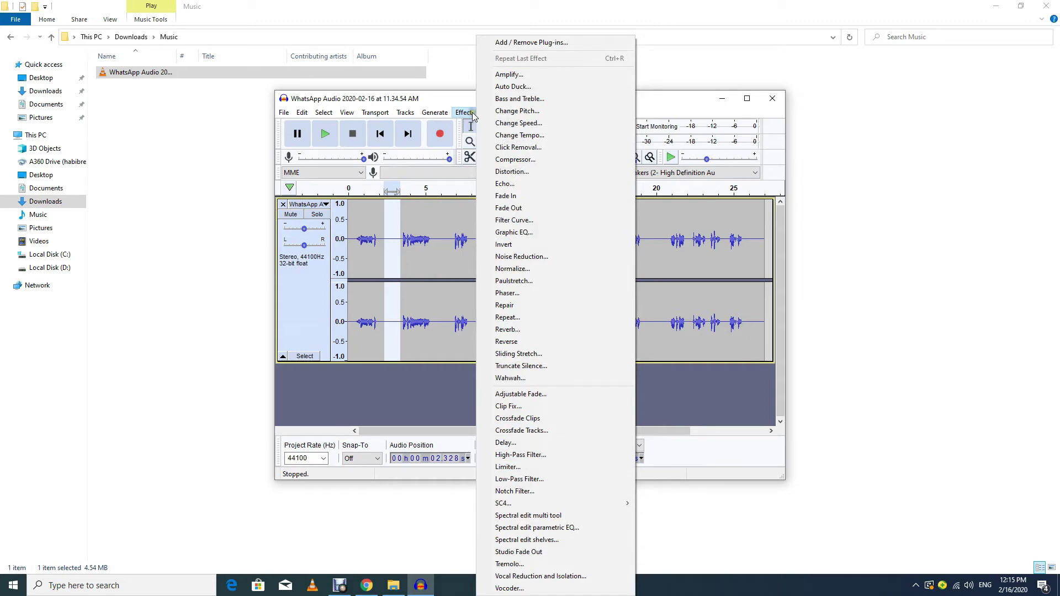
{"action": "left_click", "coordinate": [530, 258]}
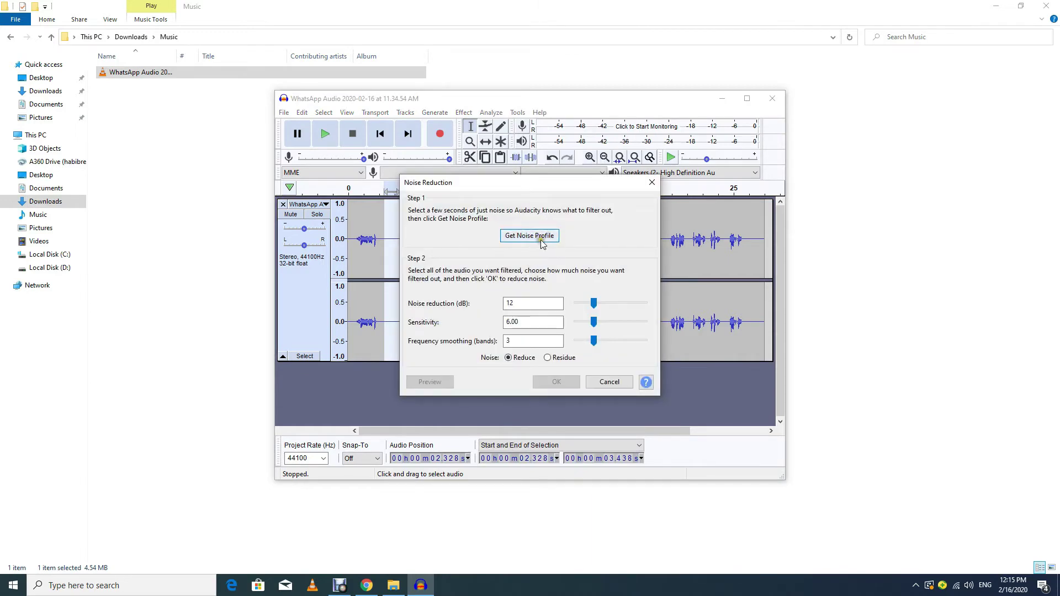
{"action": "left_click", "coordinate": [538, 236]}
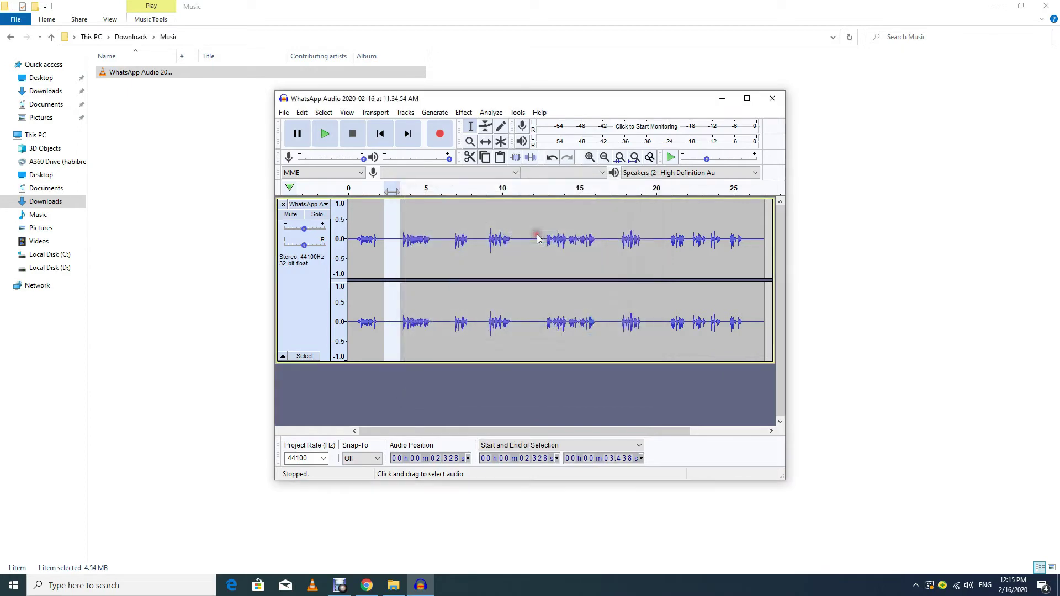
Step: Apply Noise Reduction to the entire recording with 12 dB reduction, sensitivity 6.00 and 3 smoothing bands, and play back the beginning
{"action": "left_click", "coordinate": [357, 241]}
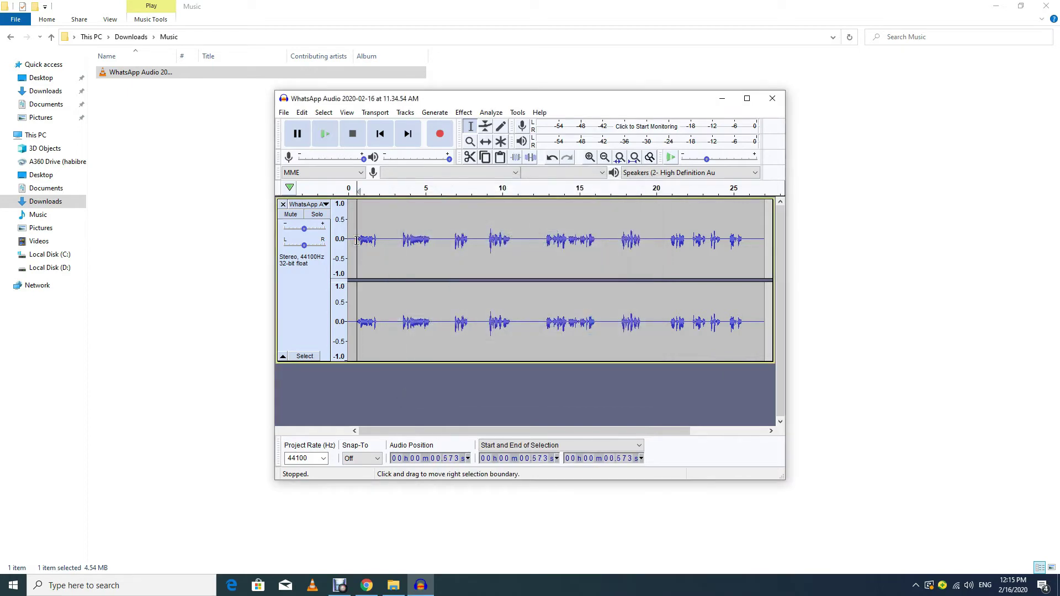
{"action": "key", "text": "ctrl+a"}
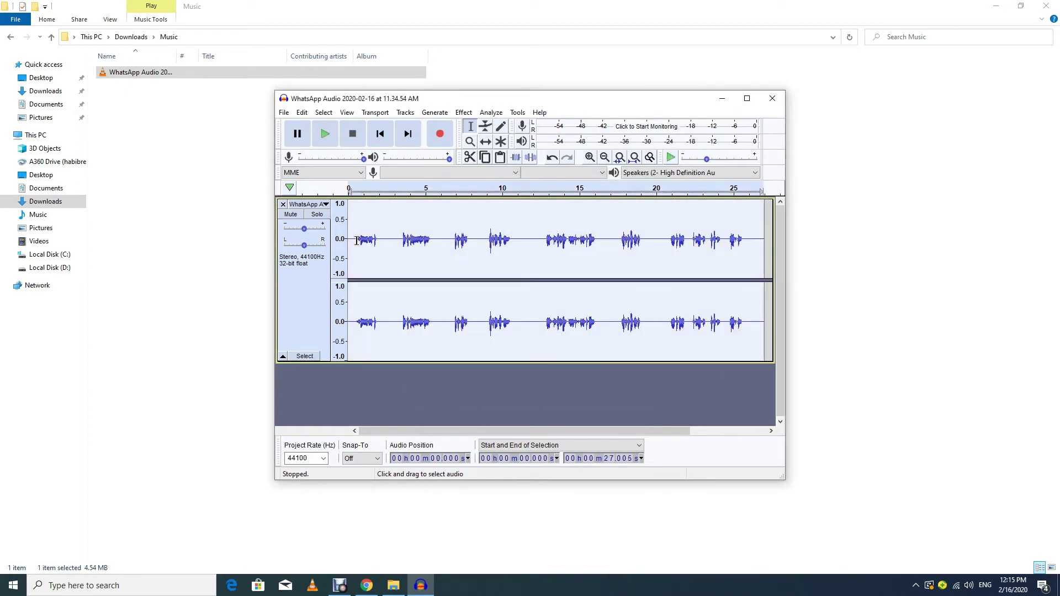
{"action": "left_click", "coordinate": [460, 113]}
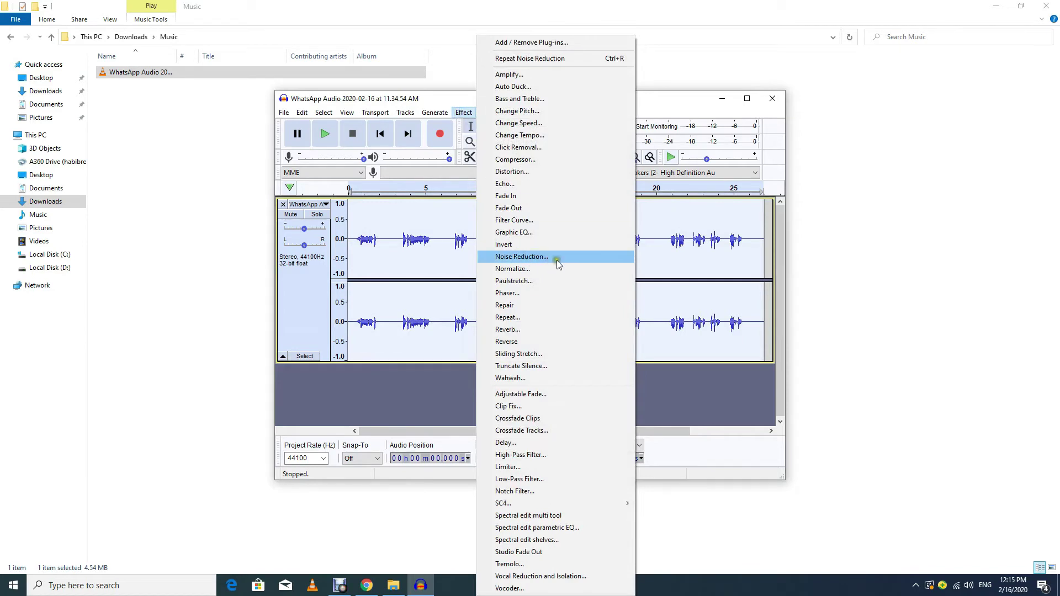
{"action": "left_click", "coordinate": [530, 258]}
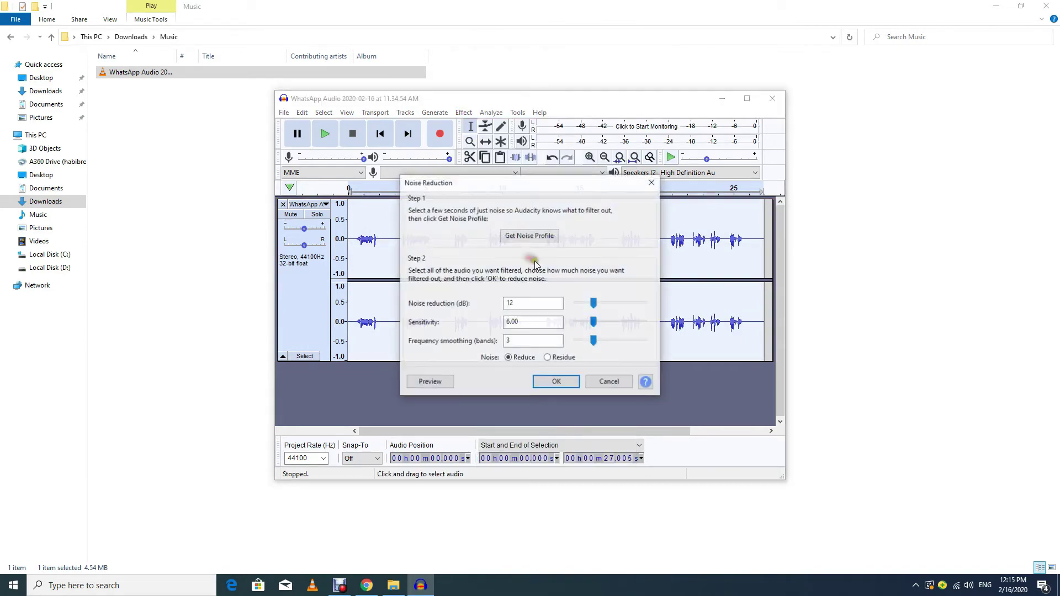
{"action": "left_click", "coordinate": [558, 382]}
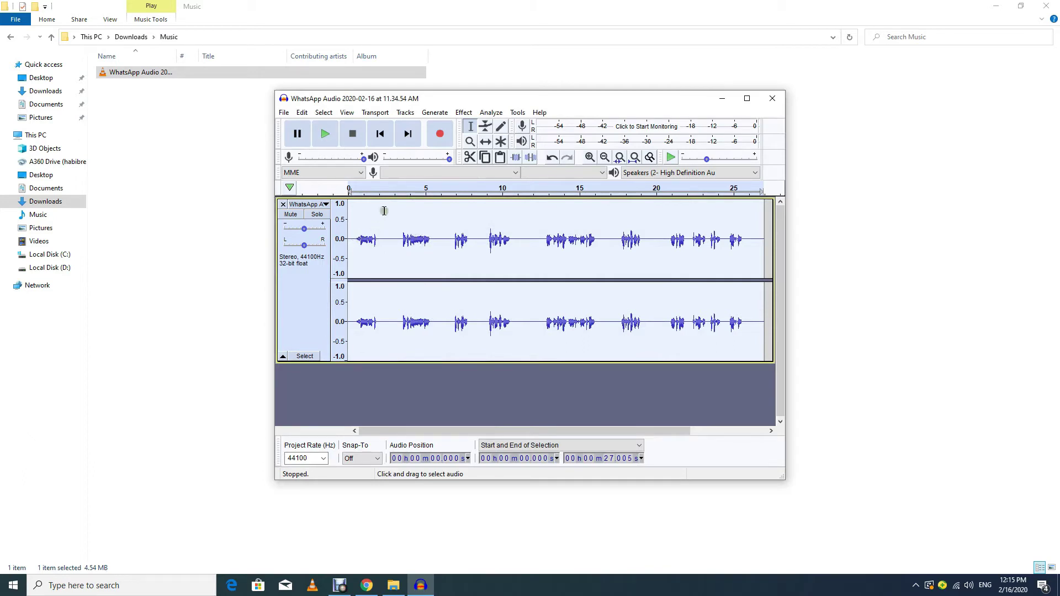
{"action": "left_click", "coordinate": [325, 136]}
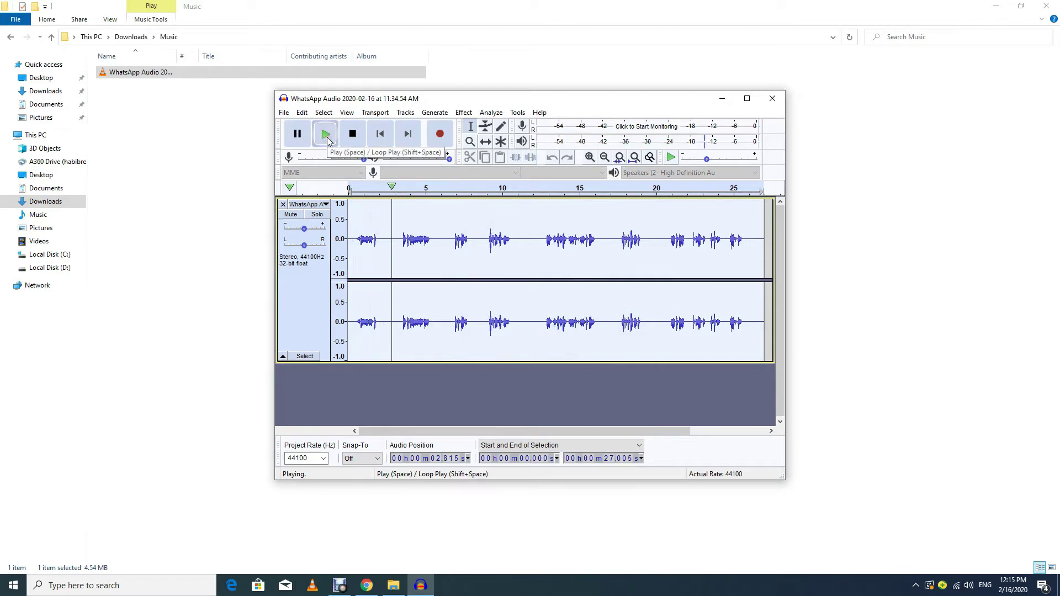
{"action": "left_click", "coordinate": [352, 134]}
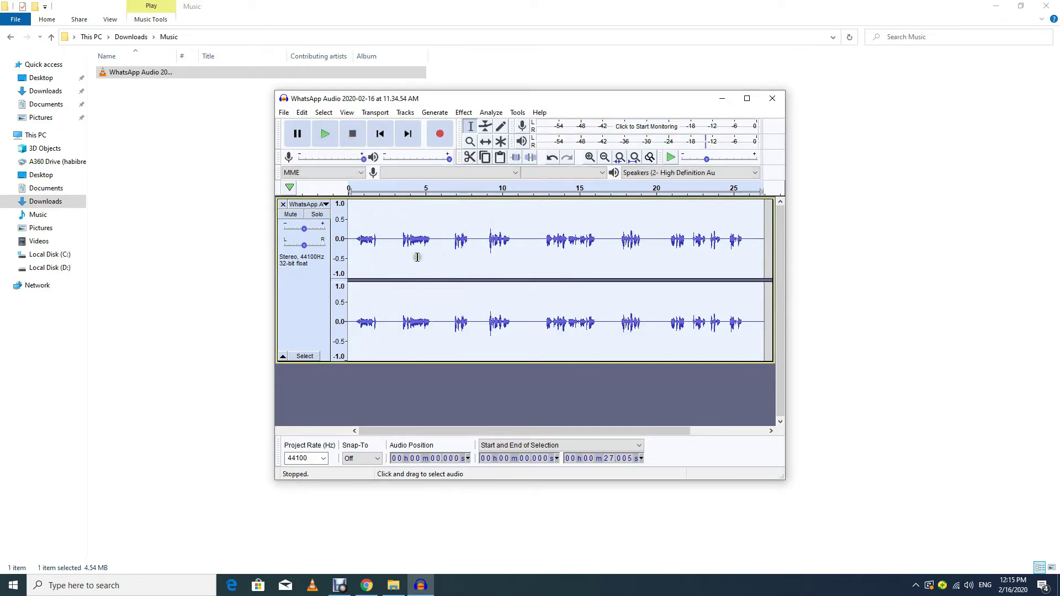
Step: Normalize the entire recording to a peak amplitude of -1.0 dB with DC offset removal enabled
{"action": "left_click", "coordinate": [464, 113]}
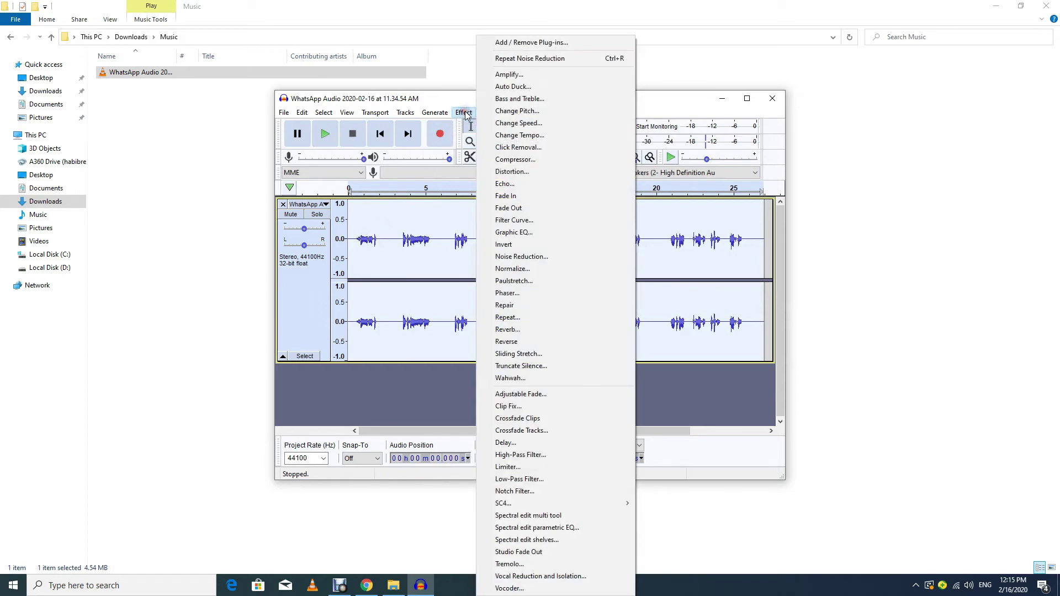
{"action": "left_click", "coordinate": [521, 272]}
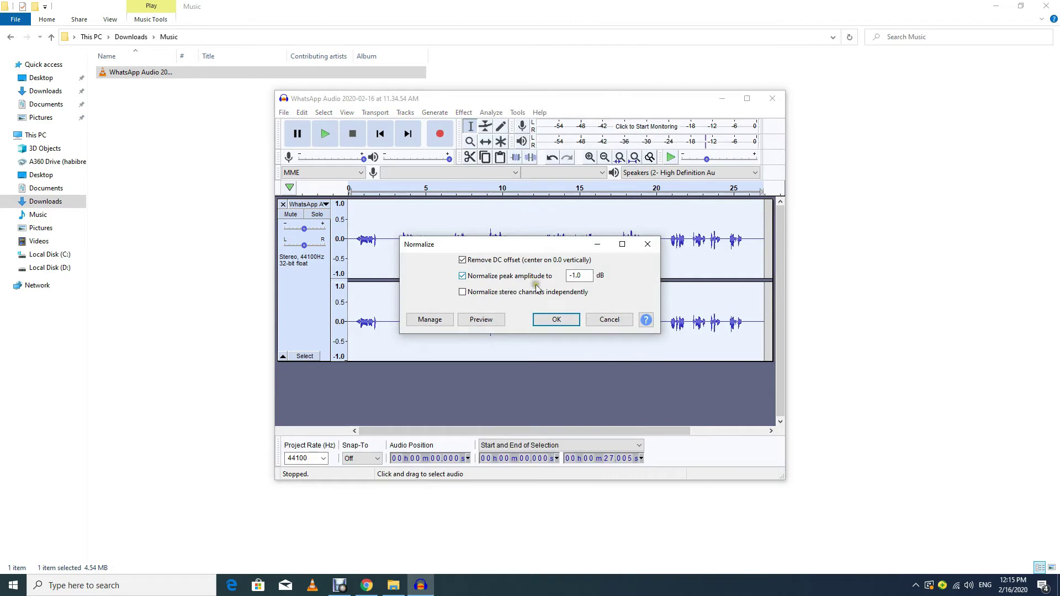
{"action": "left_click", "coordinate": [554, 321]}
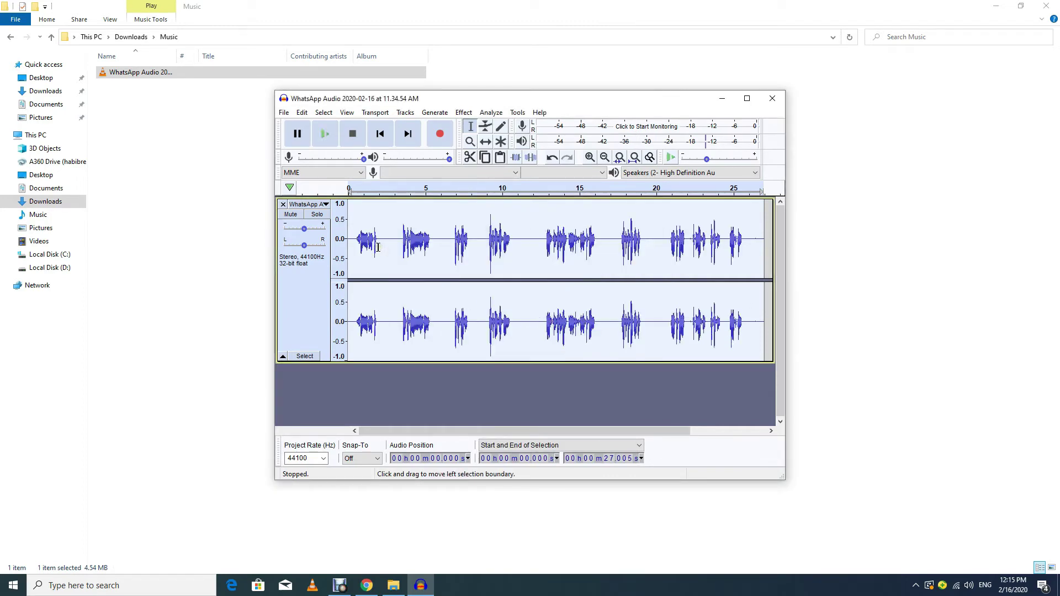
Step: Undo and redo the normalization to compare the waveforms, and play back the first seconds of the normalized recording
{"action": "key", "text": "ctrl+z"}
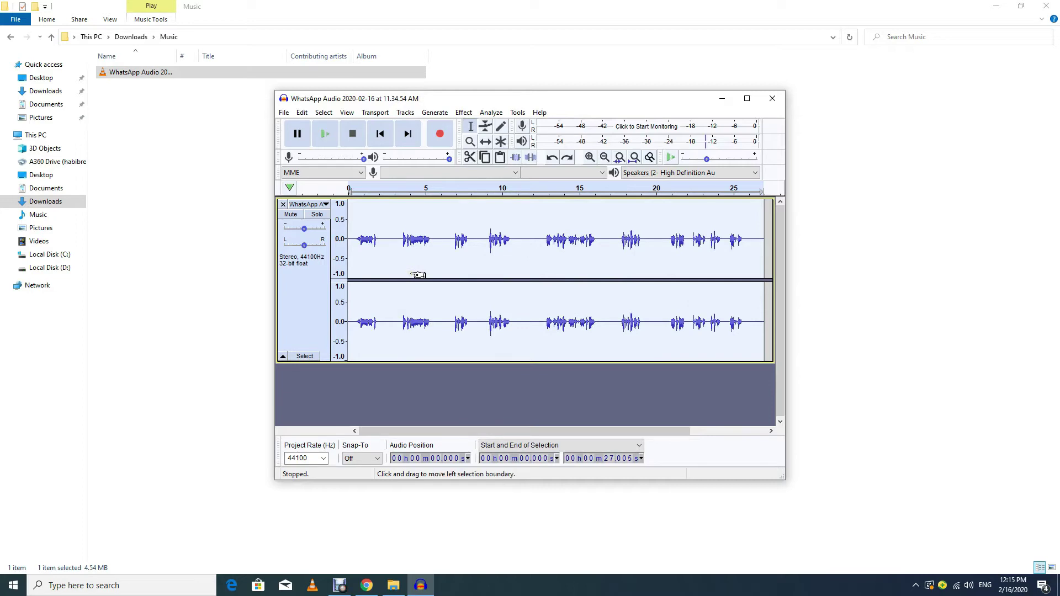
{"action": "key", "text": "ctrl+y"}
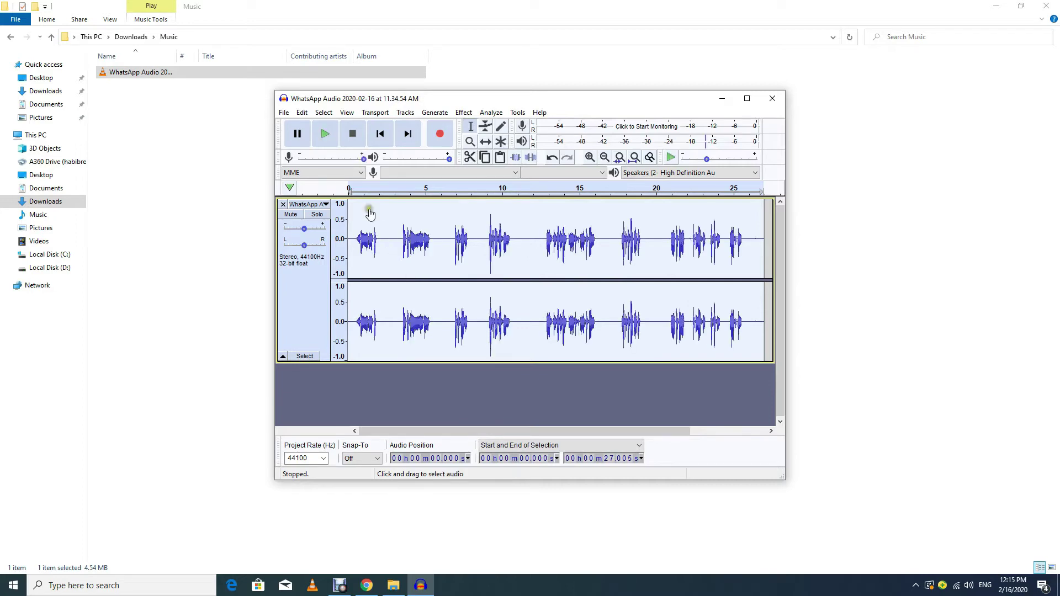
{"action": "left_click", "coordinate": [325, 135]}
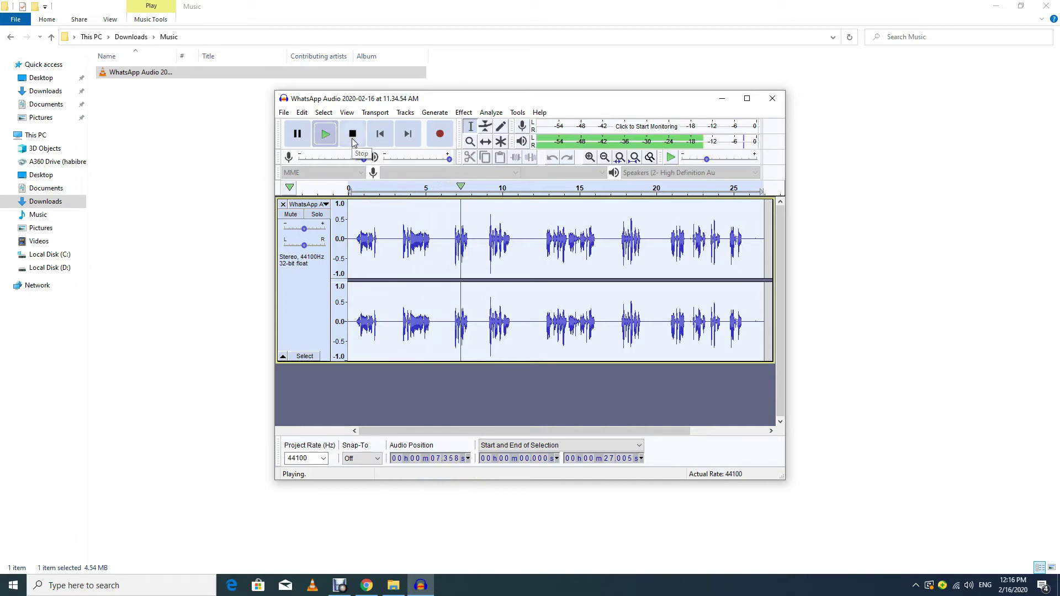
{"action": "left_click", "coordinate": [353, 139]}
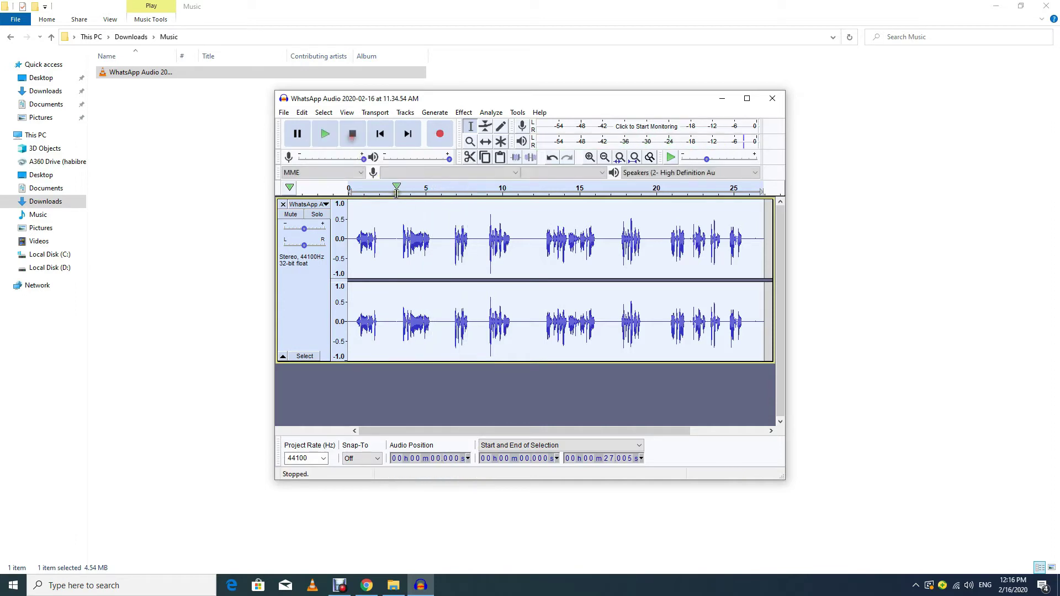
Step: Lower the entire recording's pitch with Change Pitch using a percent change of -5.000, and play back the beginning
{"action": "left_click", "coordinate": [468, 114]}
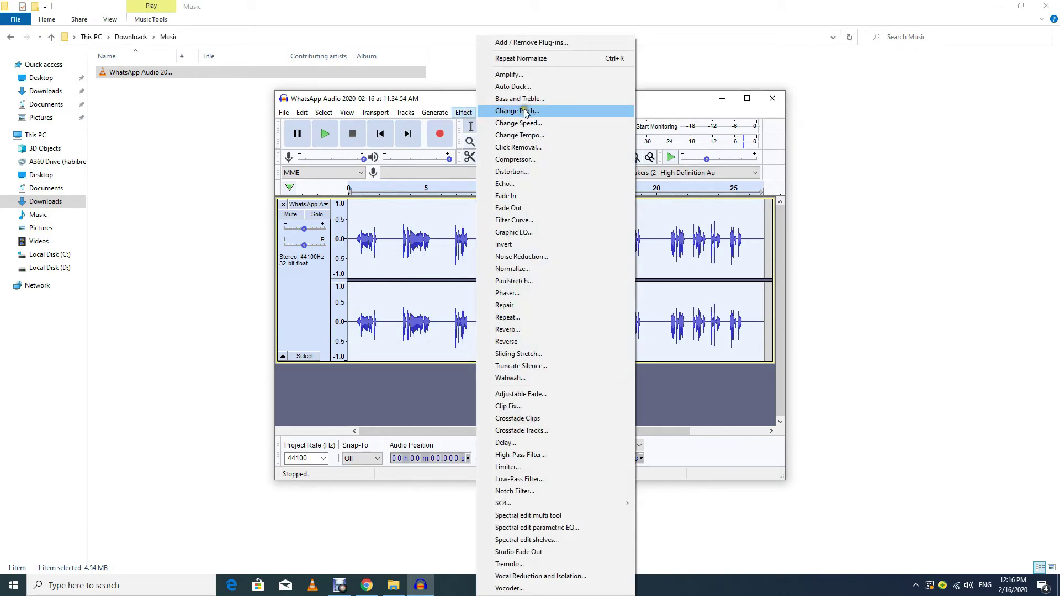
{"action": "left_click", "coordinate": [524, 111]}
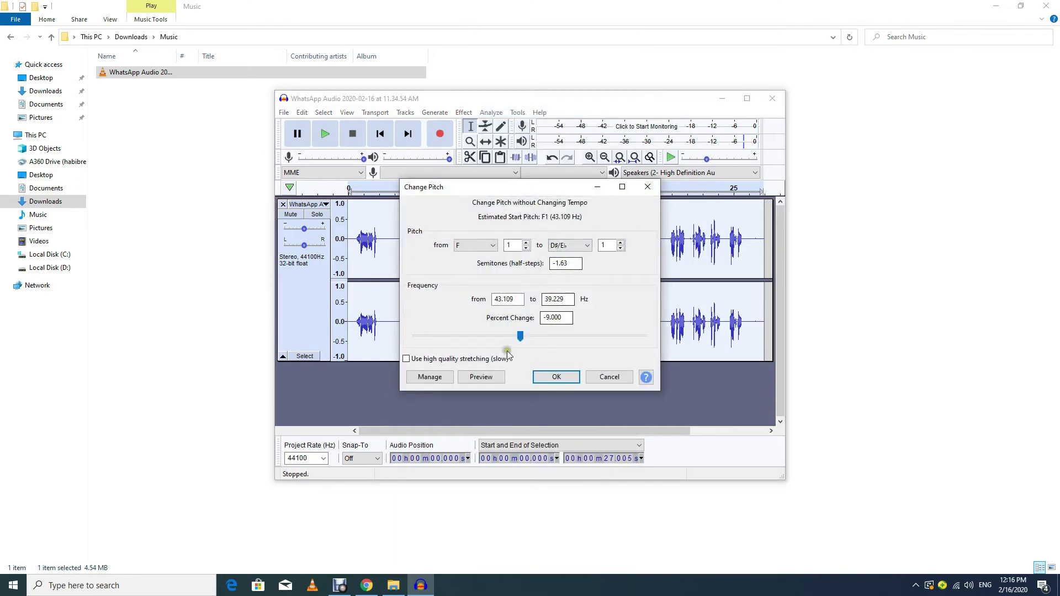
{"action": "left_click", "coordinate": [569, 246]}
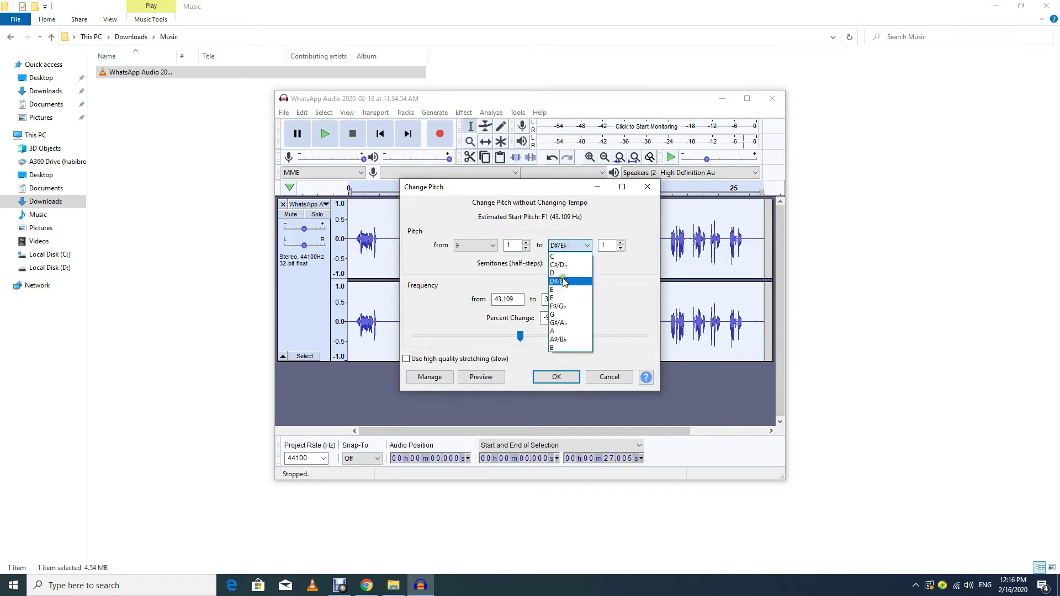
{"action": "left_click", "coordinate": [558, 290]}
{"action": "left_click", "coordinate": [568, 246]}
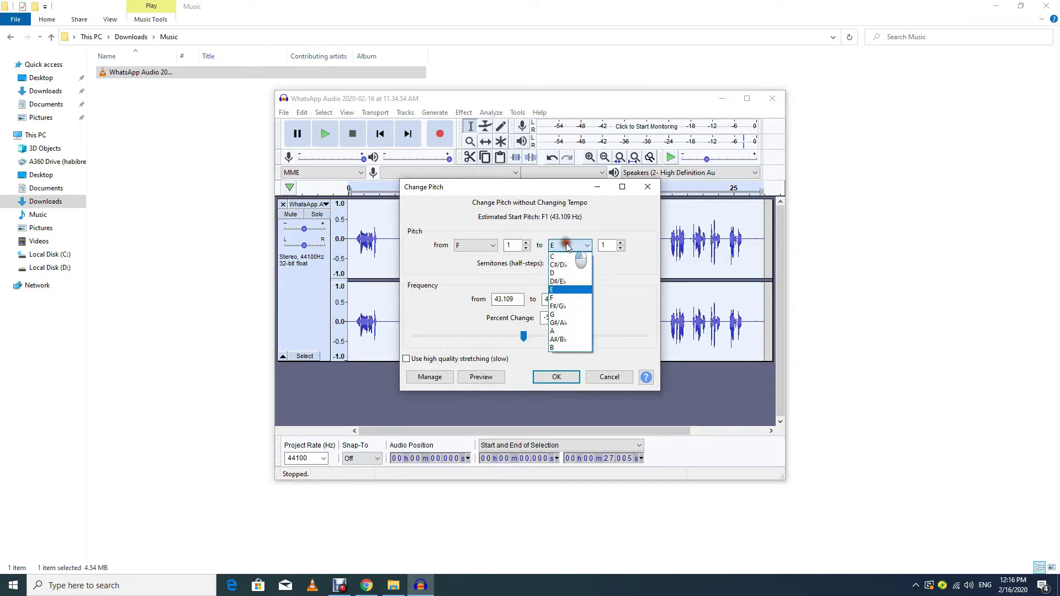
{"action": "left_click", "coordinate": [558, 298]}
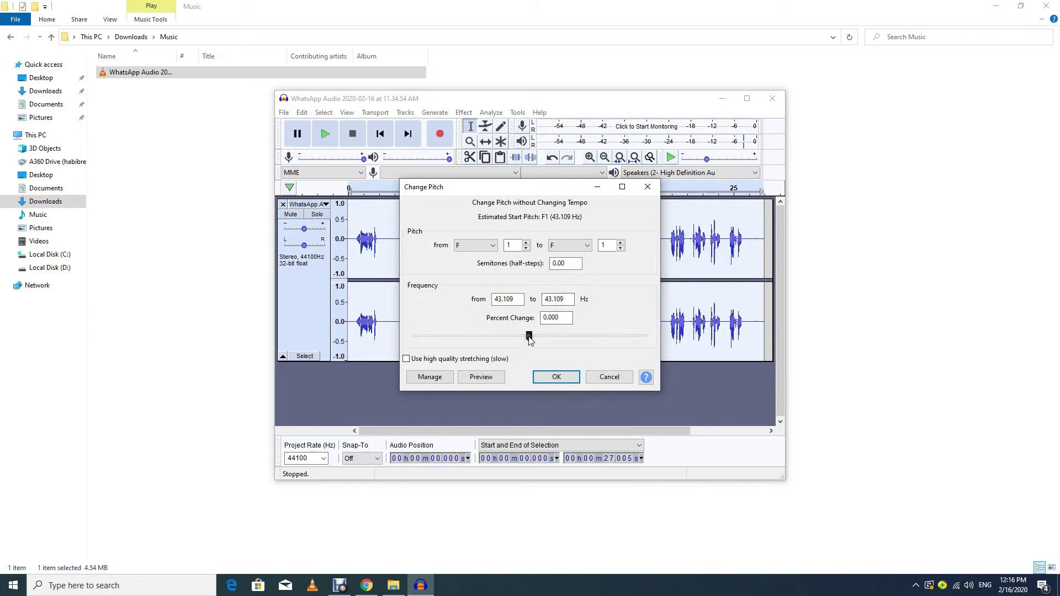
{"action": "left_click", "coordinate": [621, 247]}
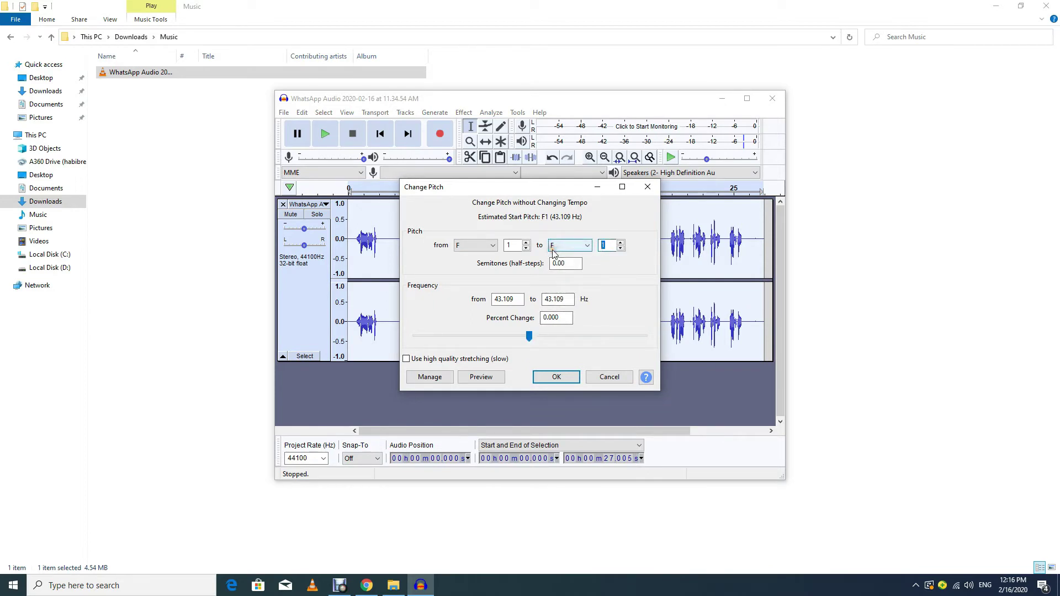
{"action": "left_click_drag", "start_coordinate": [472, 336], "coordinate": [525, 341]}
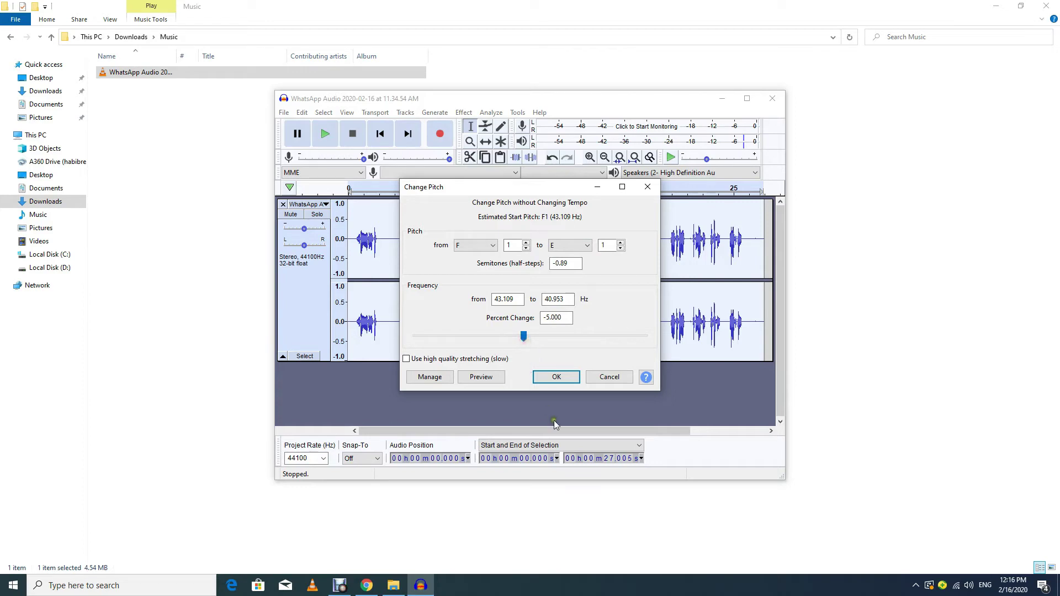
{"action": "left_click", "coordinate": [554, 377]}
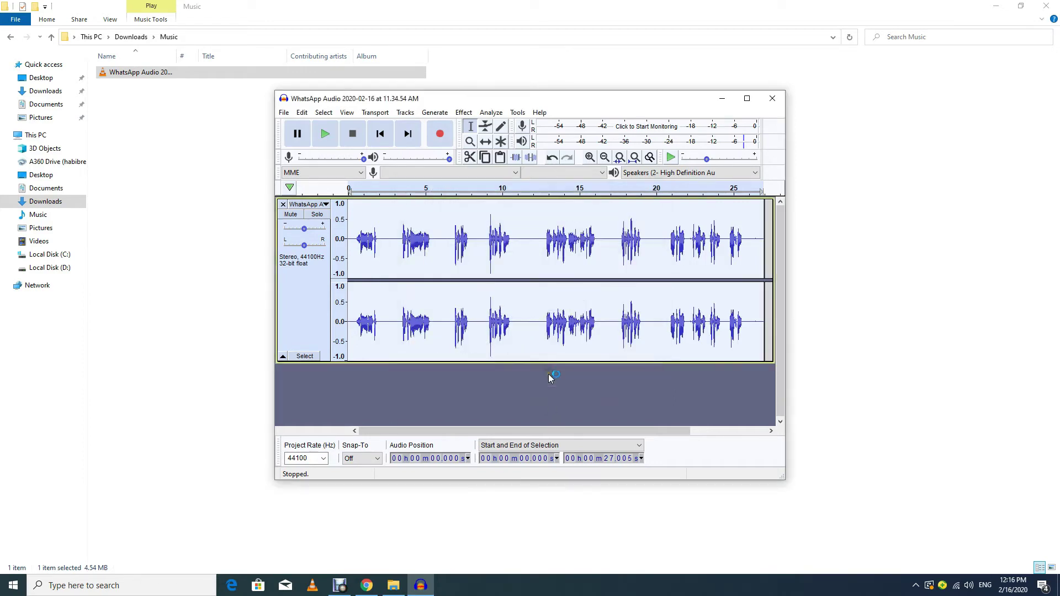
{"action": "left_click", "coordinate": [323, 139]}
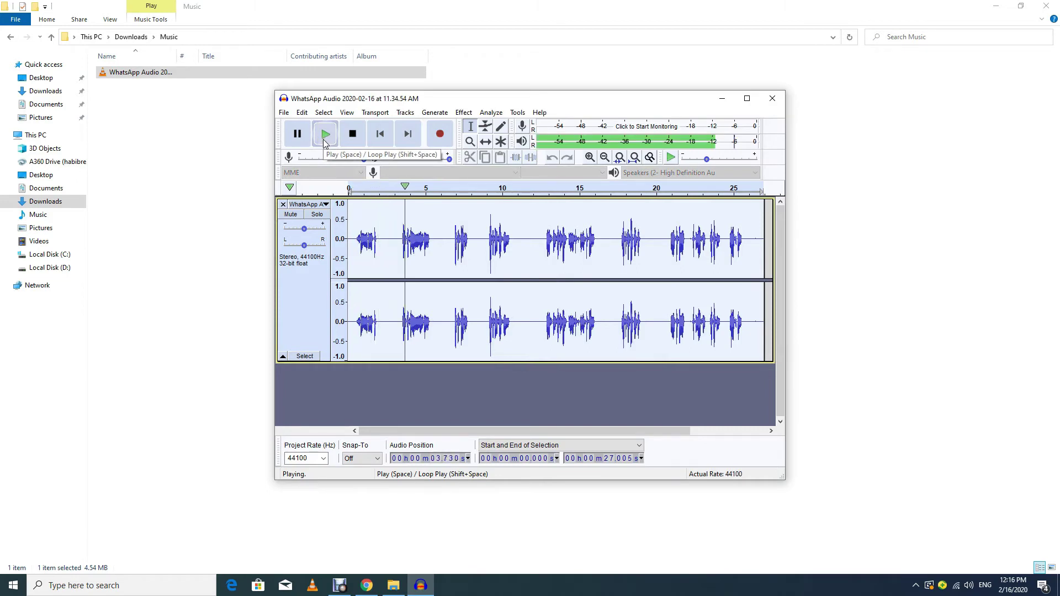
{"action": "left_click", "coordinate": [352, 133]}
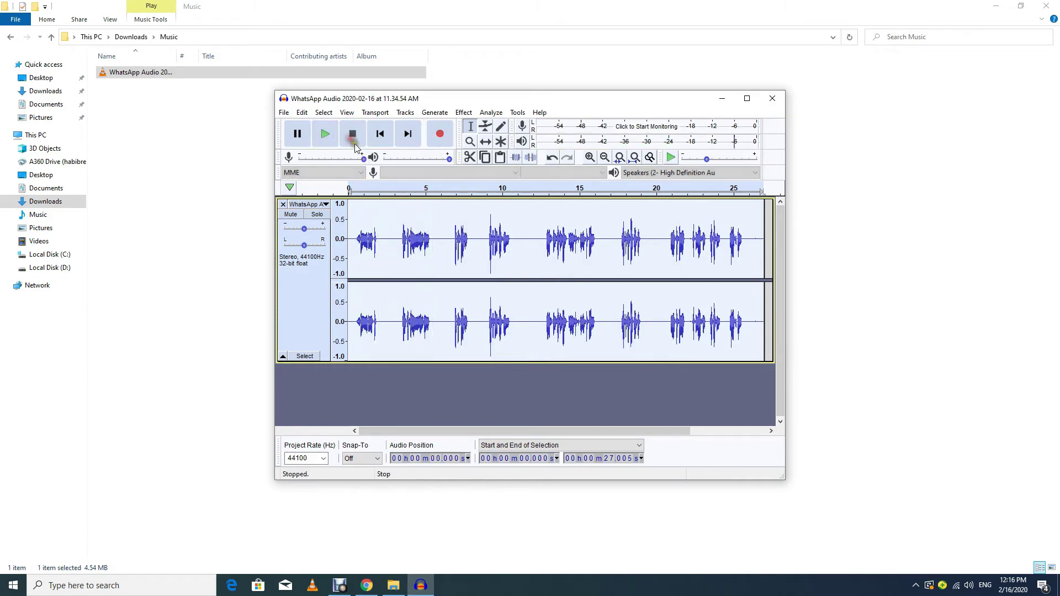
Step: Apply Change Pitch to the entire recording with a percent change of -17.000, and listen to the beginning
{"action": "left_click", "coordinate": [464, 113]}
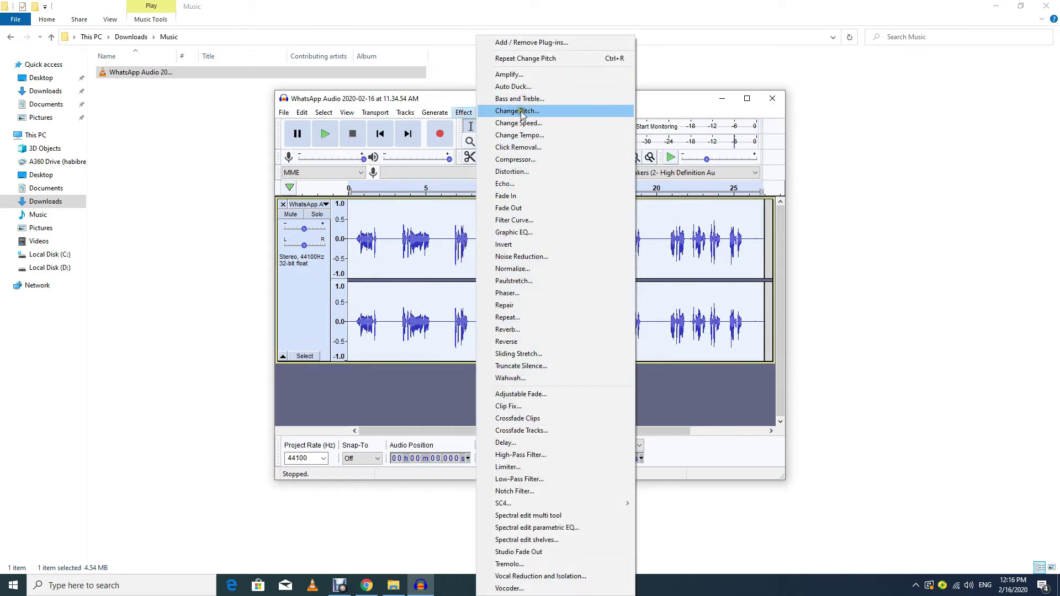
{"action": "left_click", "coordinate": [549, 111]}
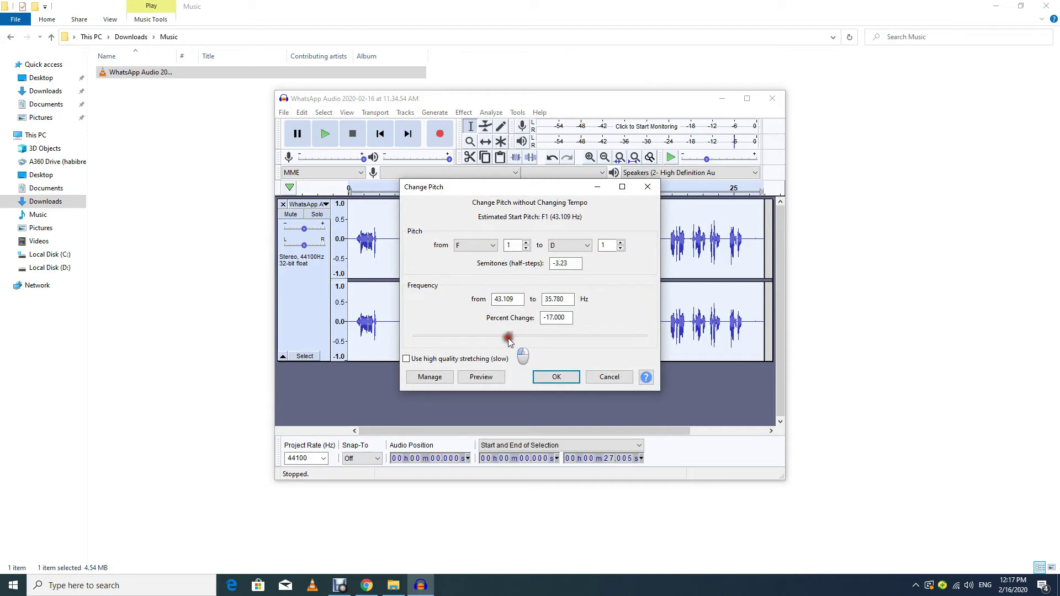
{"action": "left_click", "coordinate": [552, 378]}
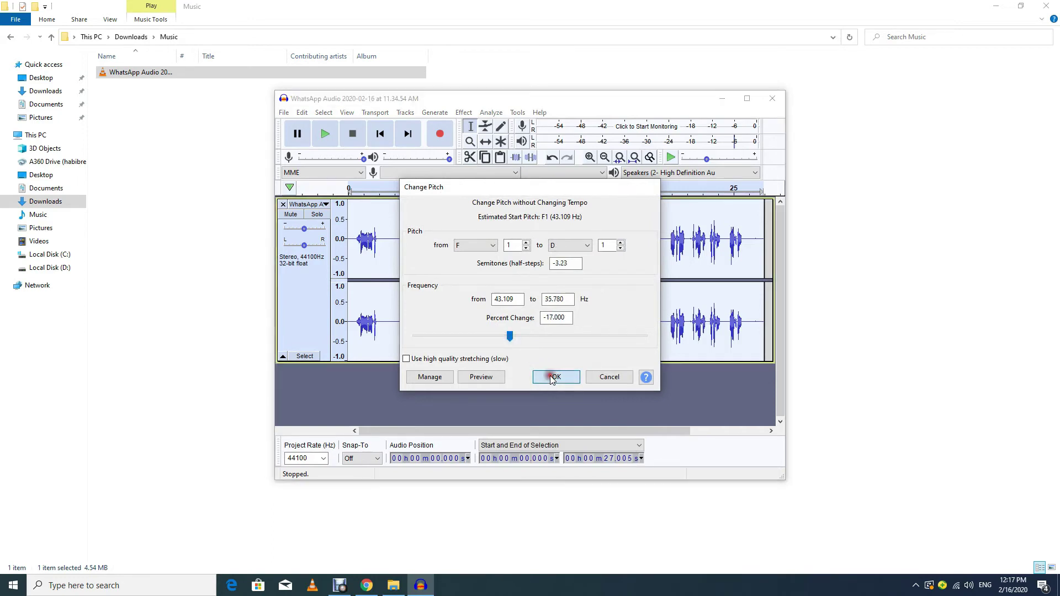
{"action": "left_click", "coordinate": [326, 134]}
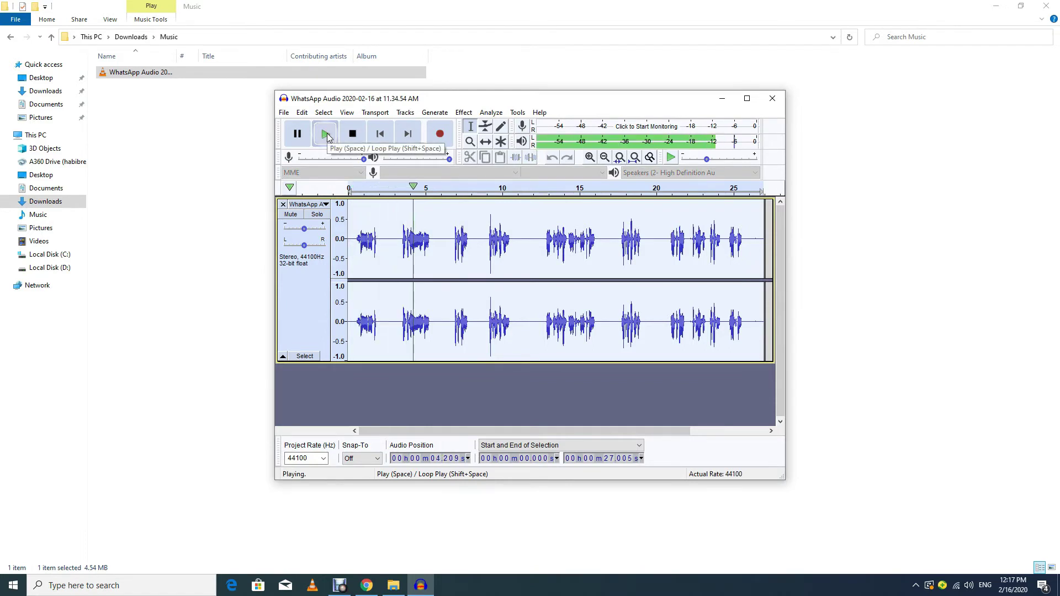
{"action": "left_click", "coordinate": [352, 134]}
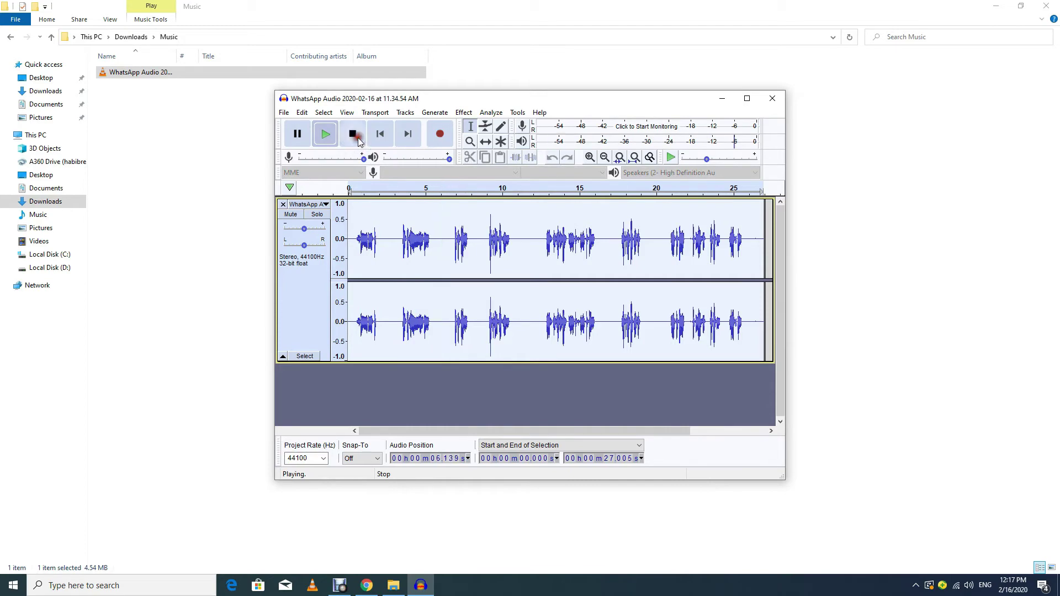
Step: Raise the entire recording's pitch slightly with Change Pitch using a small positive percent change, and play back the beginning
{"action": "left_click", "coordinate": [464, 112]}
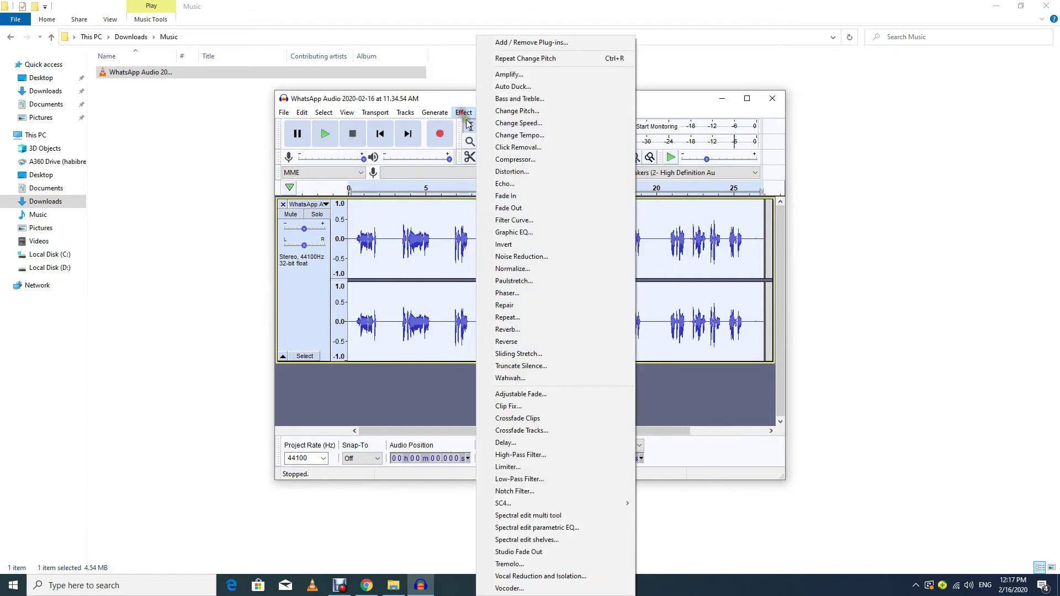
{"action": "left_click", "coordinate": [516, 110]}
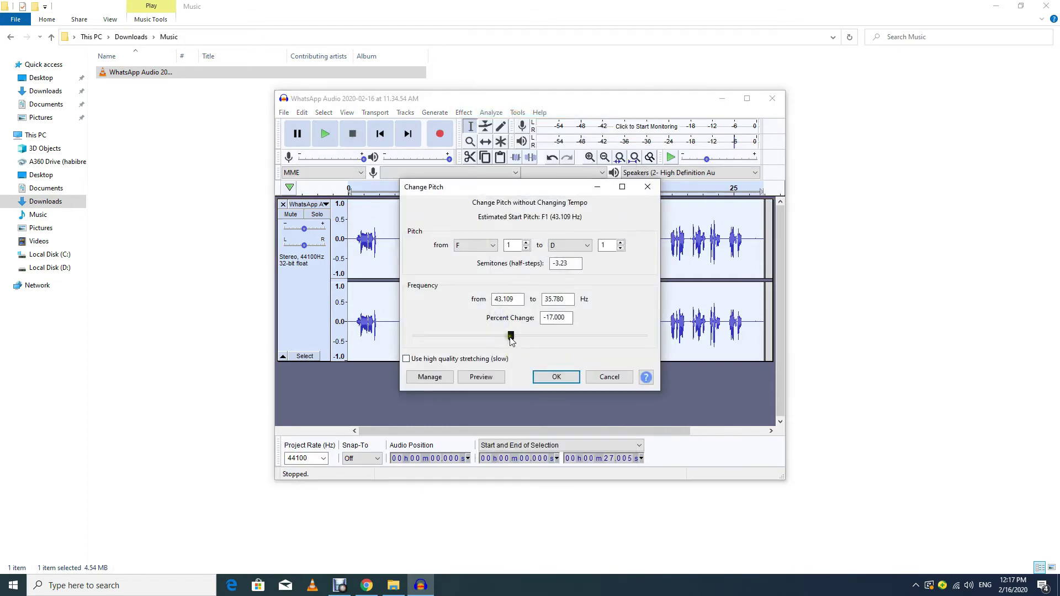
{"action": "left_click_drag", "start_coordinate": [511, 341], "coordinate": [537, 342]}
{"action": "left_click", "coordinate": [556, 377]}
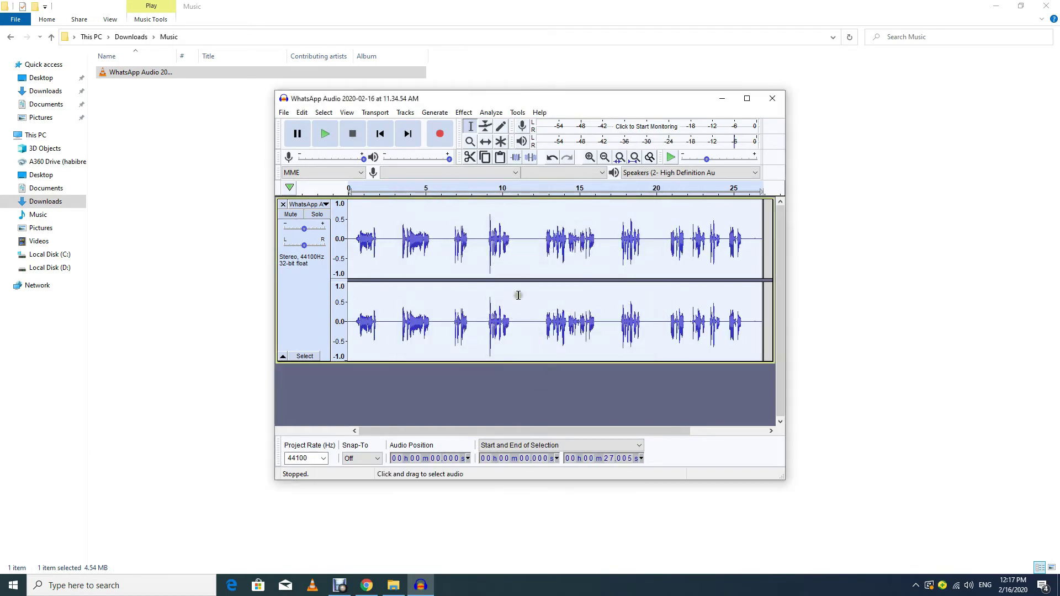
{"action": "left_click", "coordinate": [326, 136]}
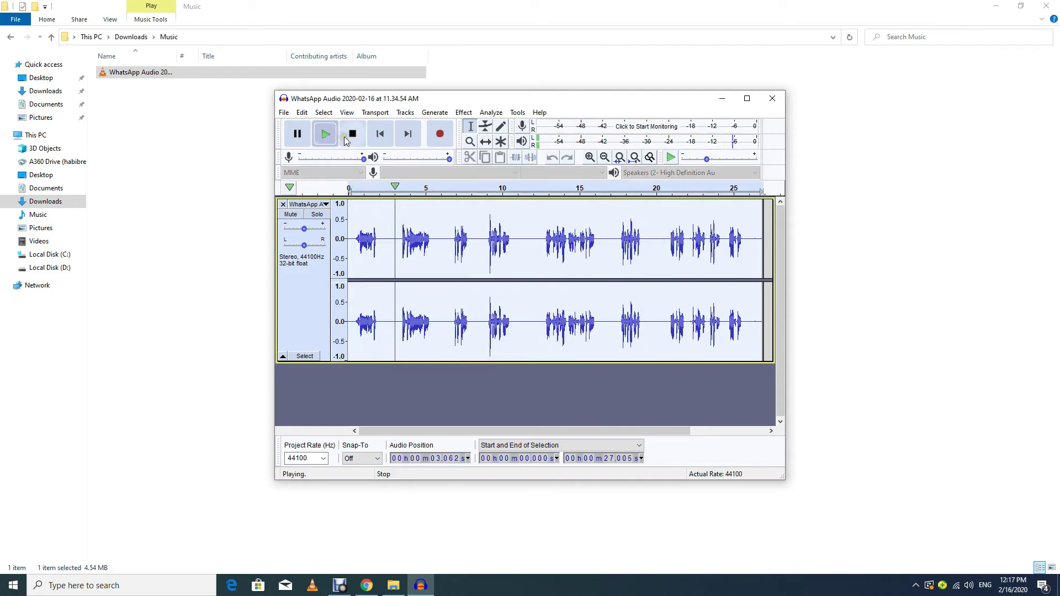
{"action": "left_click", "coordinate": [351, 135]}
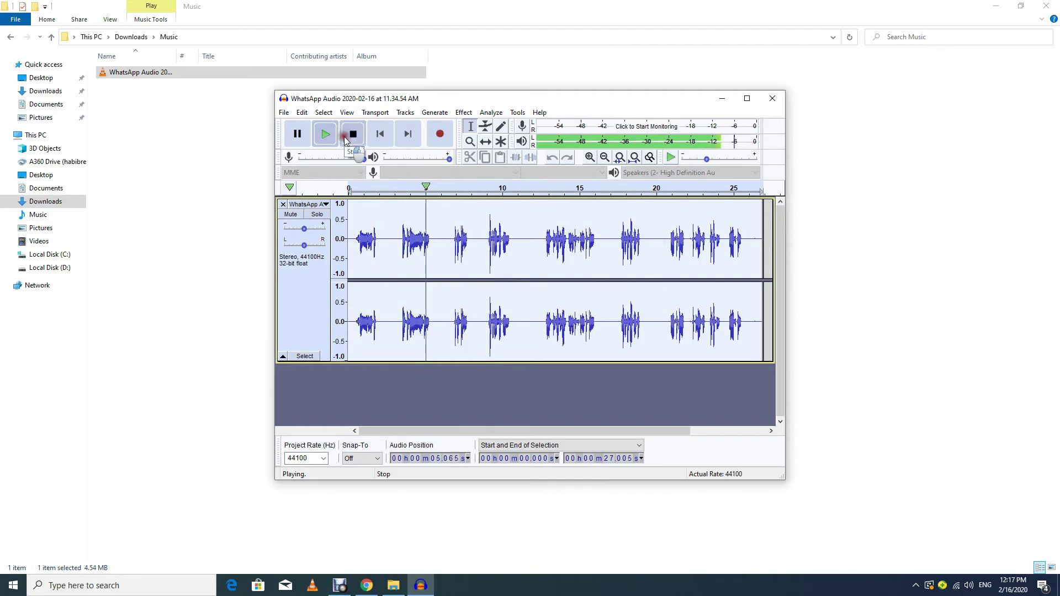
Step: Raise the entire recording's pitch strongly with Change Pitch using a percent change of about 117.505, and play back the beginning
{"action": "left_click", "coordinate": [464, 114]}
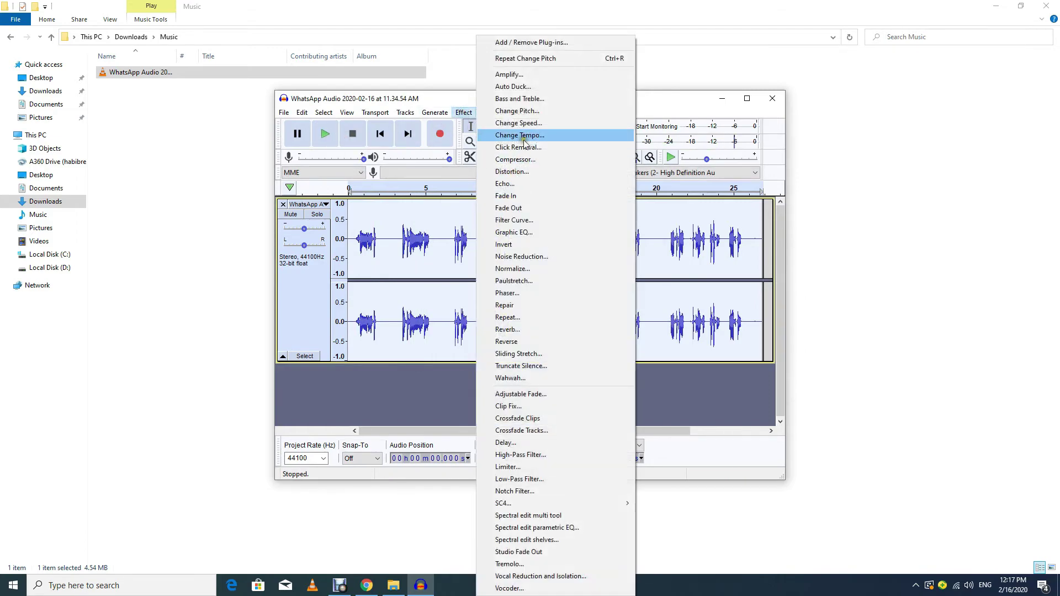
{"action": "left_click", "coordinate": [536, 111]}
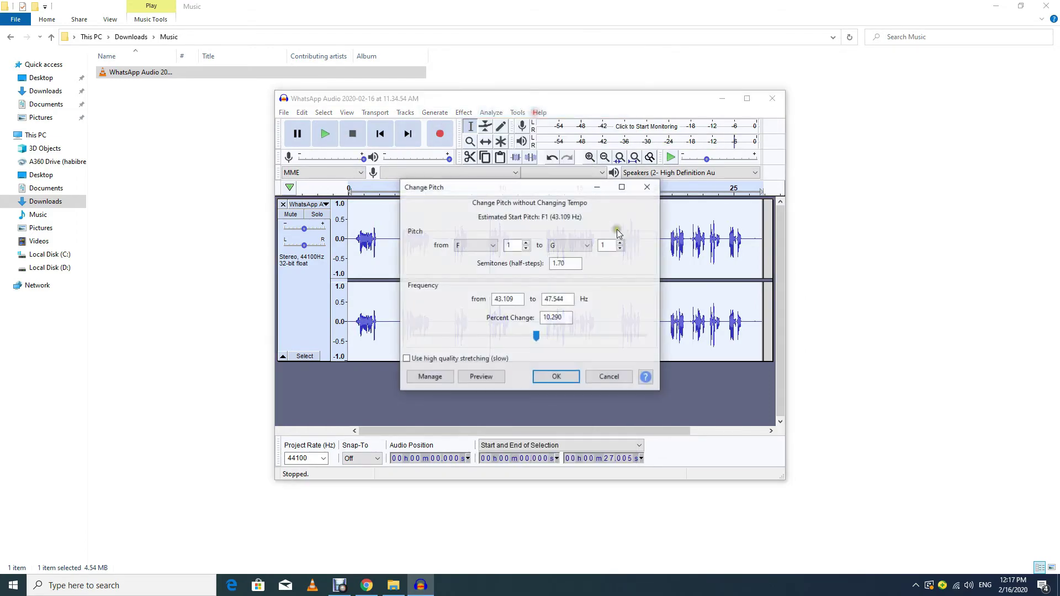
{"action": "left_click_drag", "start_coordinate": [540, 340], "coordinate": [574, 339]}
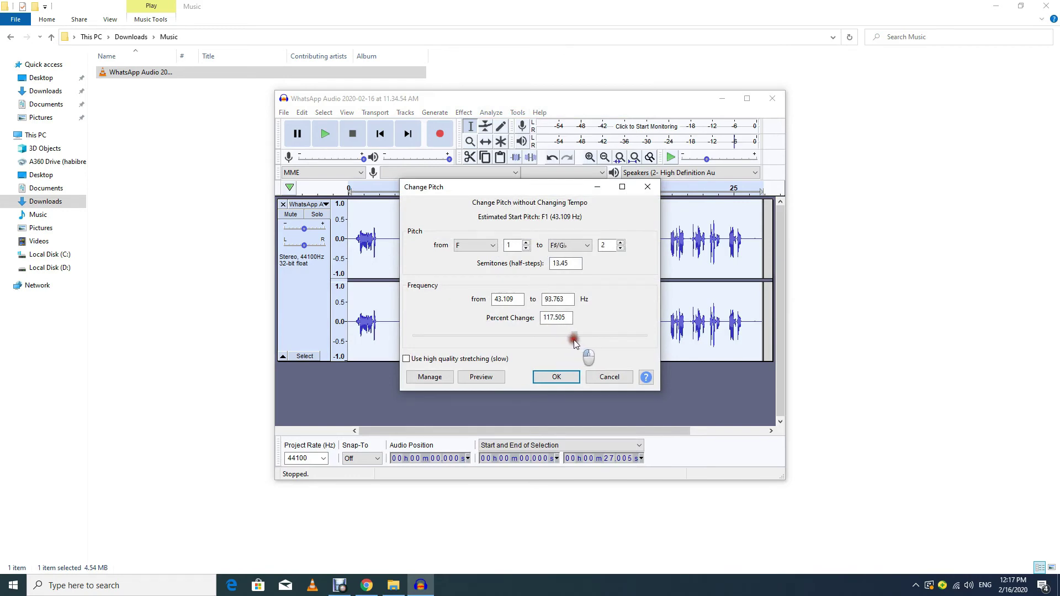
{"action": "left_click", "coordinate": [557, 378]}
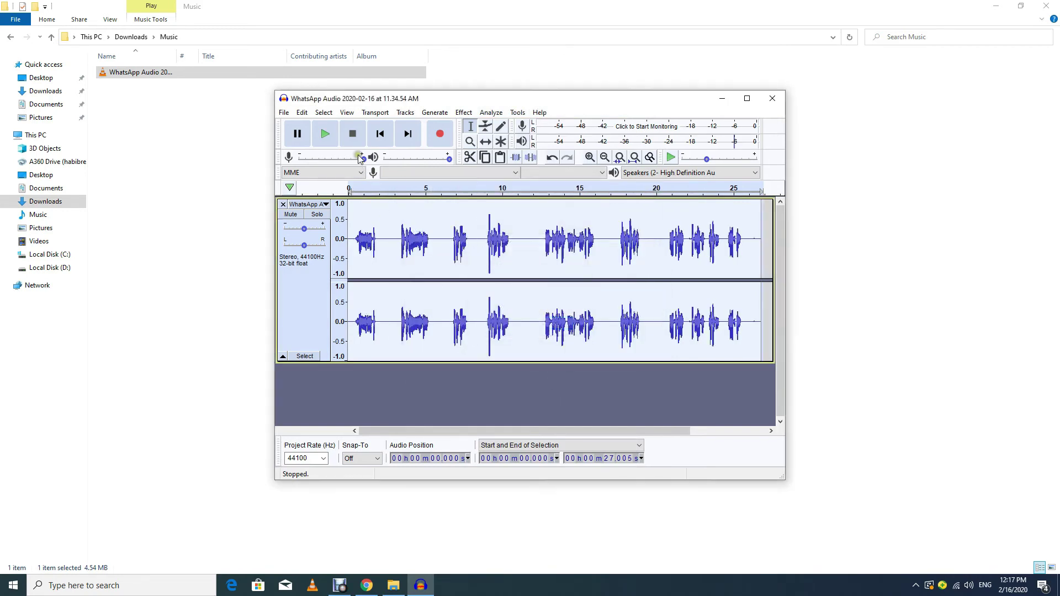
{"action": "left_click", "coordinate": [327, 135]}
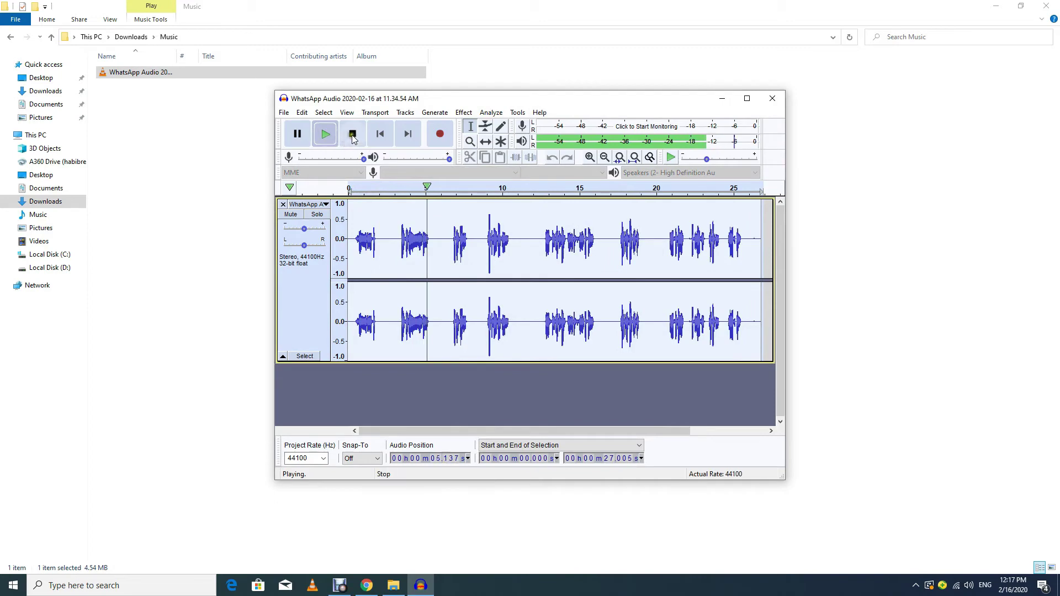
{"action": "left_click", "coordinate": [353, 134]}
Step: Undo the pitch changes to return to the normalized recording, and play back the beginning
{"action": "left_click", "coordinate": [464, 113]}
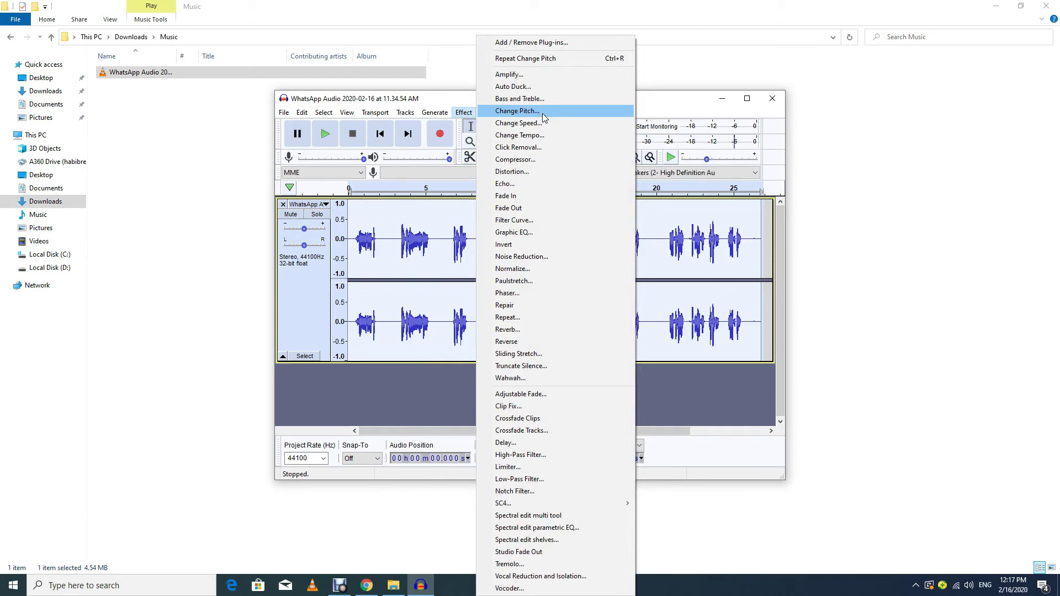
{"action": "left_click", "coordinate": [651, 105]}
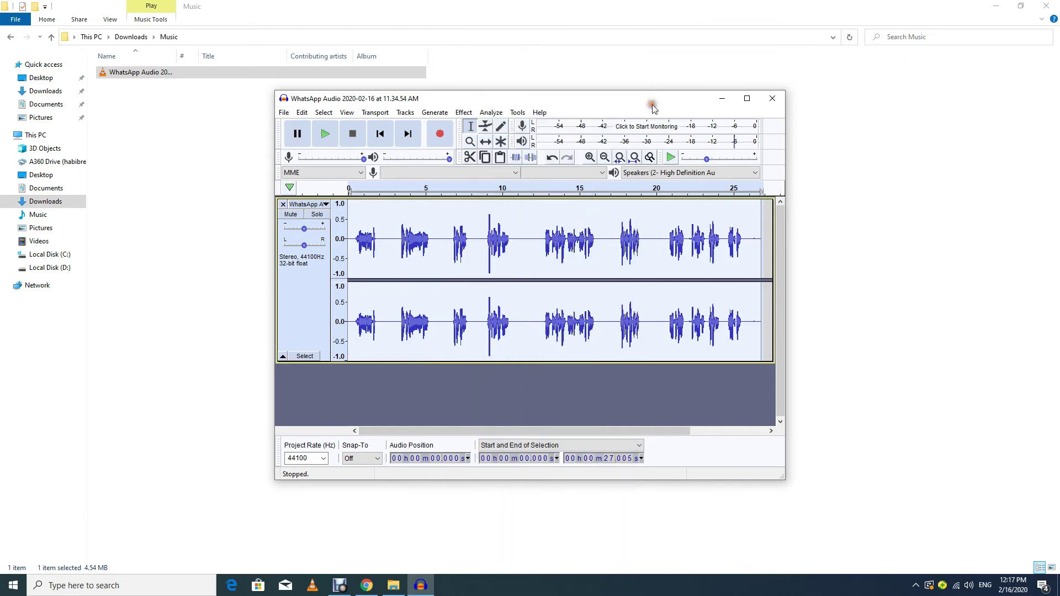
{"action": "key", "text": "ctrl+z"}
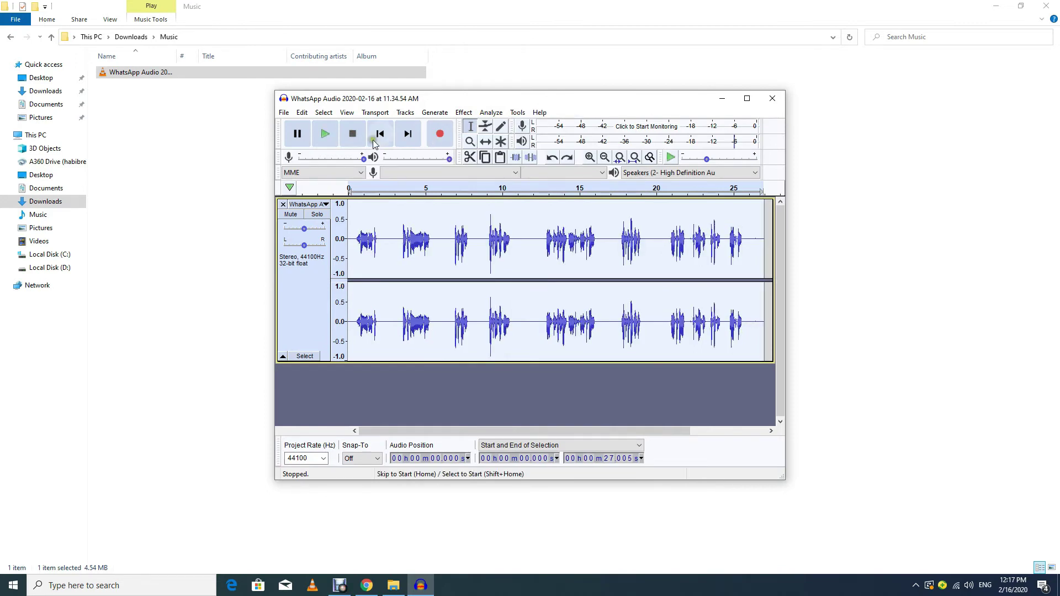
{"action": "key", "text": "ctrl+z"}
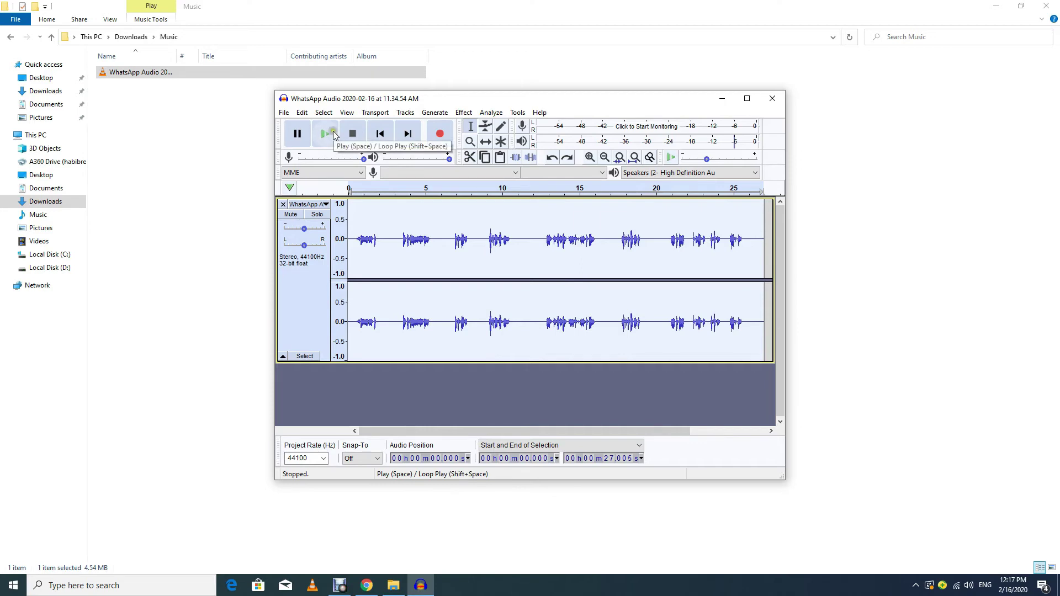
{"action": "key", "text": "ctrl+z"}
{"action": "left_click", "coordinate": [329, 135]}
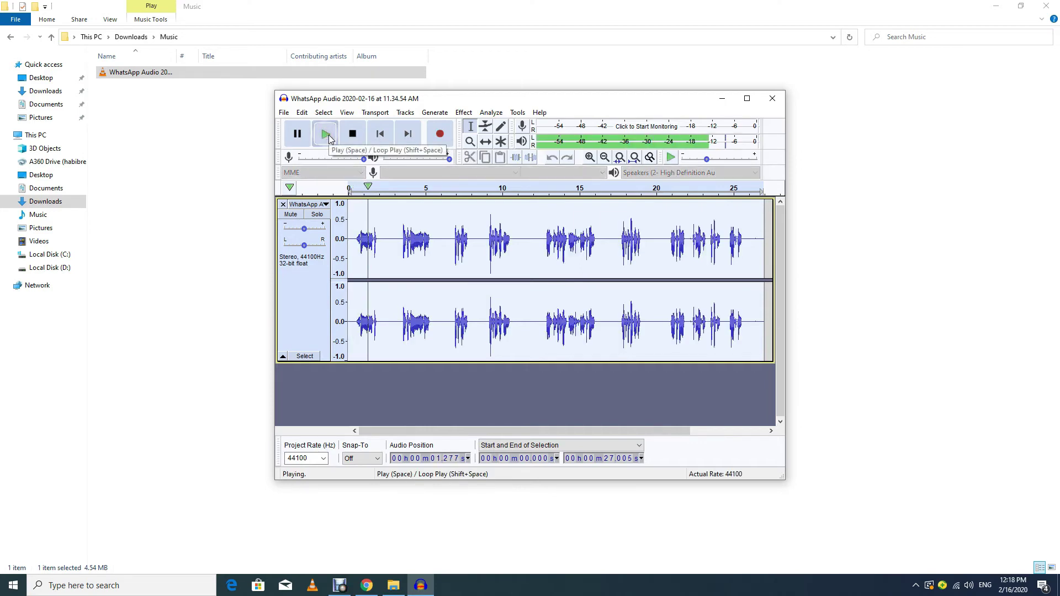
{"action": "left_click", "coordinate": [352, 134]}
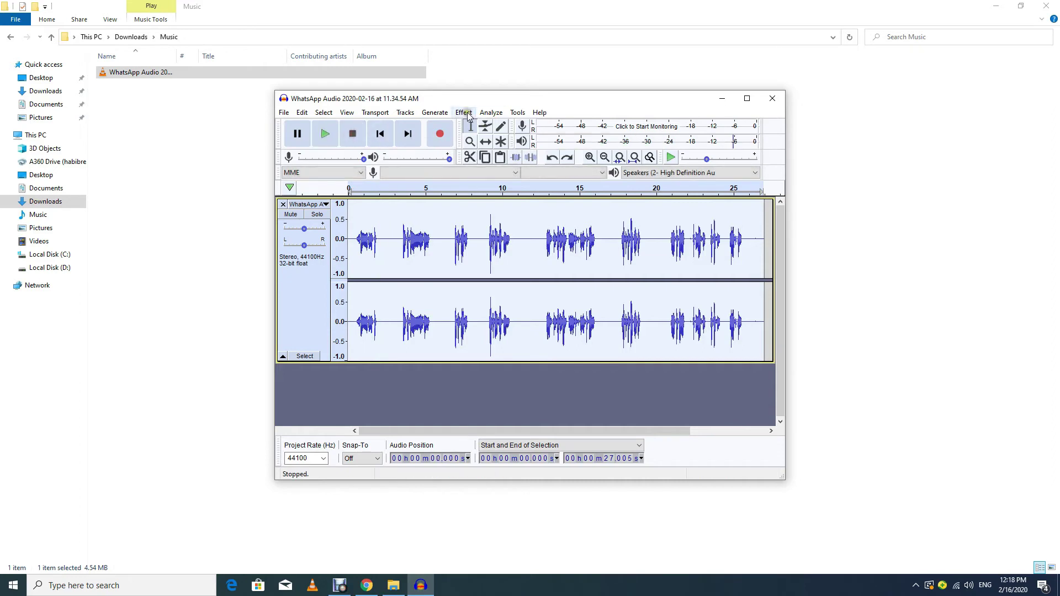
Step: Apply Echo to the entire recording with a delay time of 0.2 seconds and a decay factor of 0.2, and listen to the beginning
{"action": "left_click", "coordinate": [464, 112]}
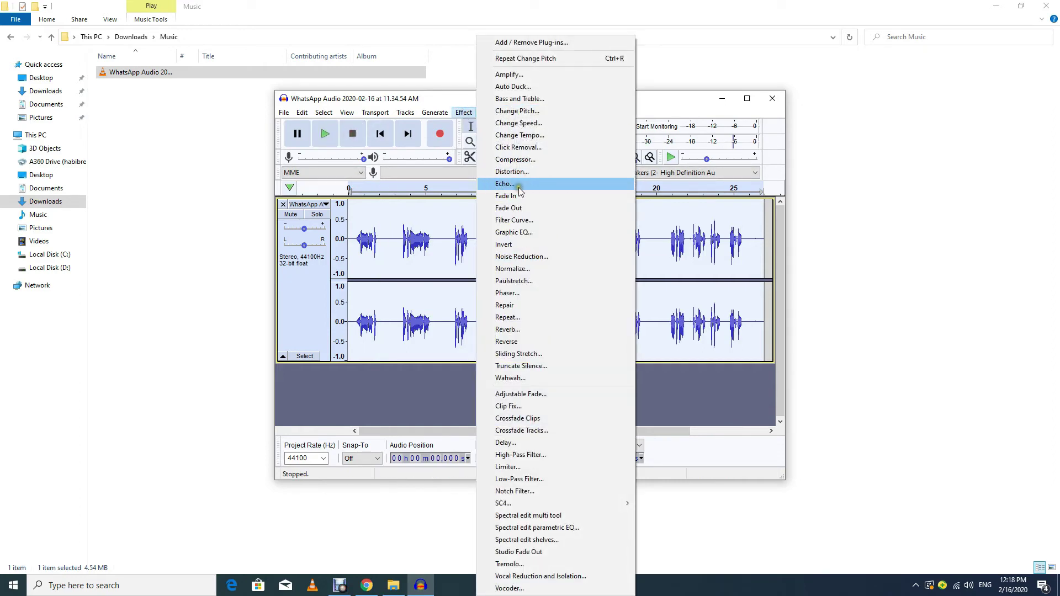
{"action": "left_click", "coordinate": [505, 185]}
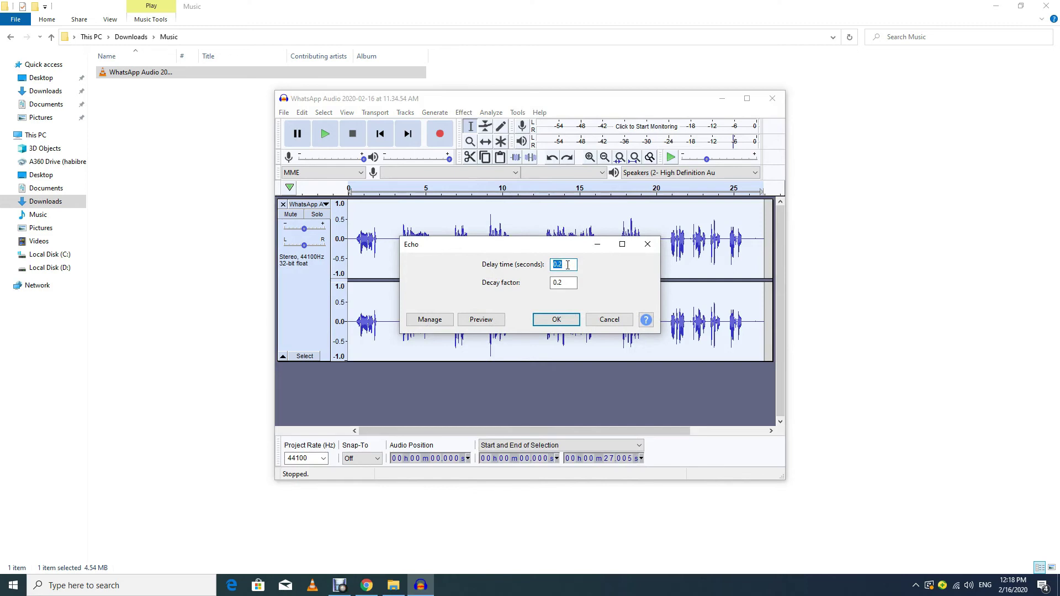
{"action": "left_click", "coordinate": [556, 319]}
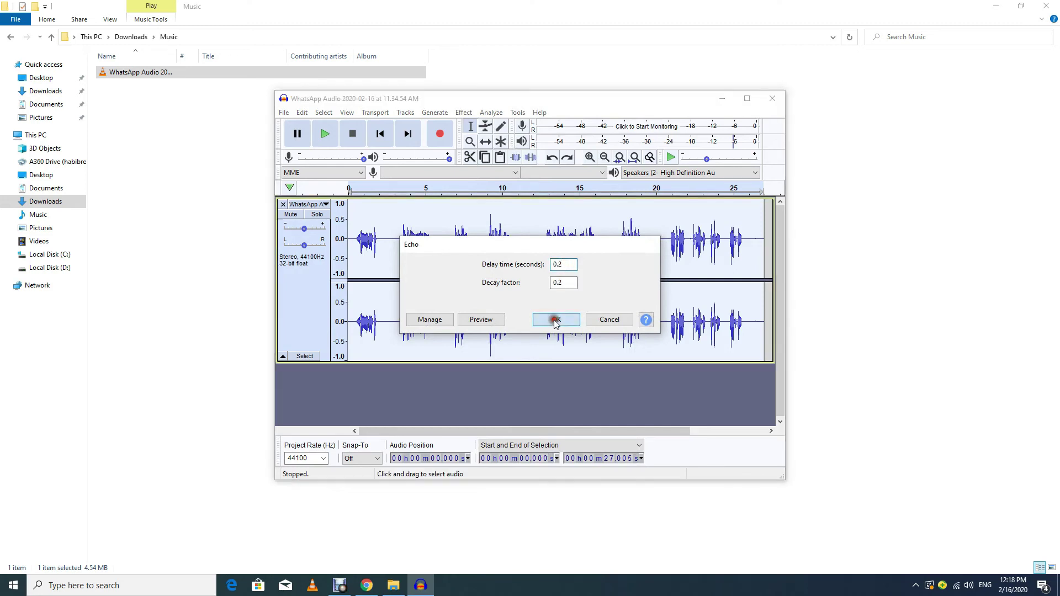
{"action": "left_click", "coordinate": [330, 135]}
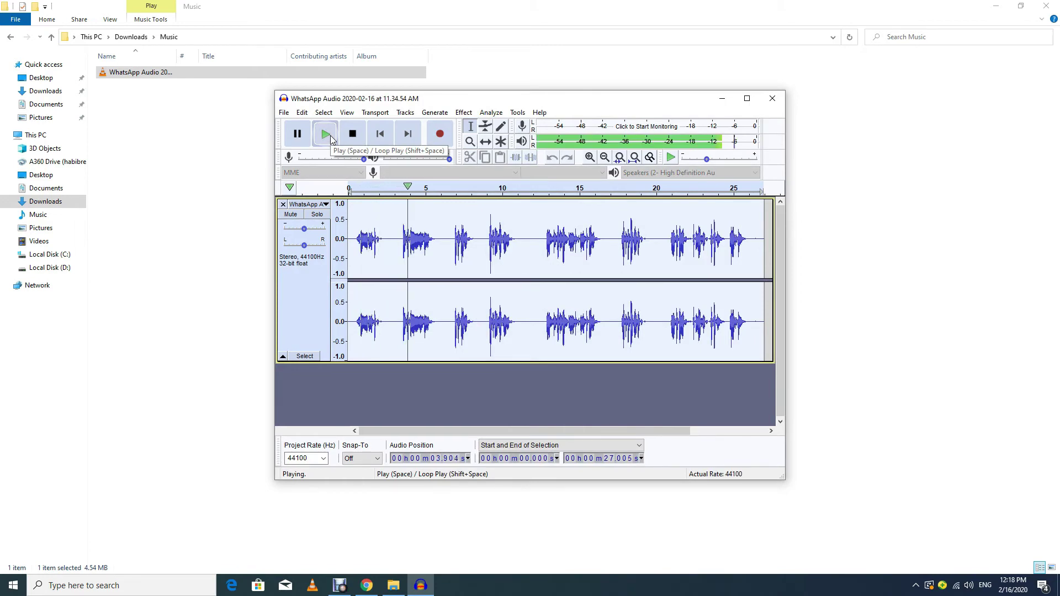
{"action": "left_click", "coordinate": [352, 134]}
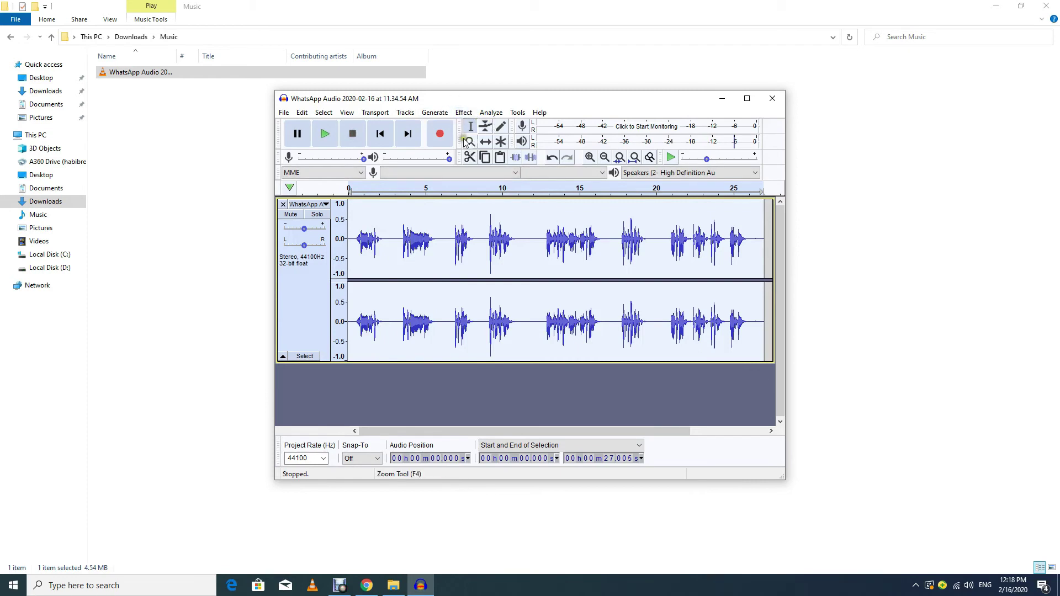
Step: Apply the Delay effect to the entire recording with the Regular type, -6.00 dB per echo and 5 echoes, and play back the result
{"action": "left_click", "coordinate": [465, 113]}
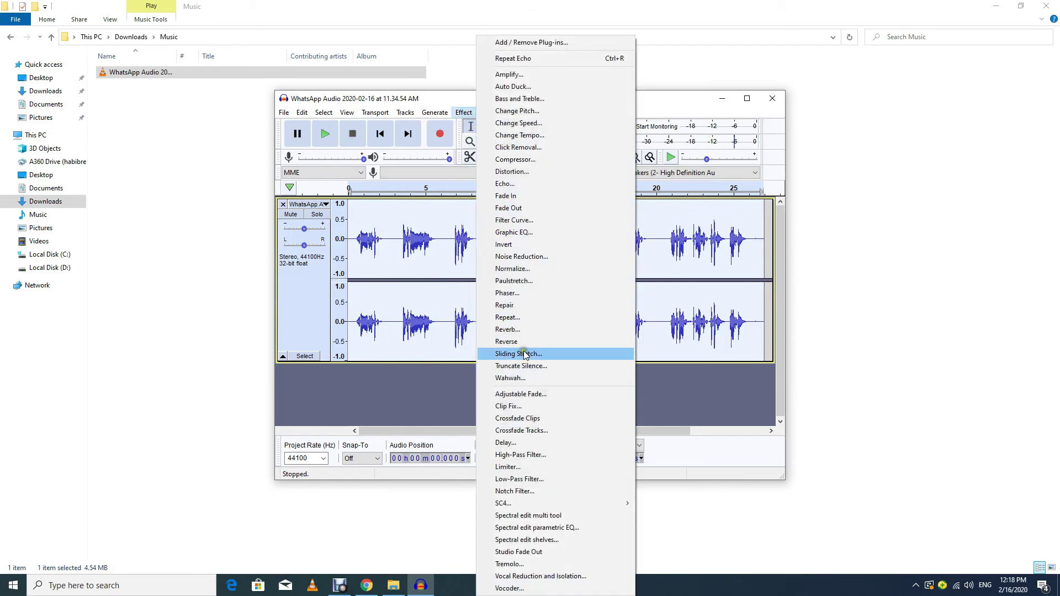
{"action": "left_click", "coordinate": [501, 443]}
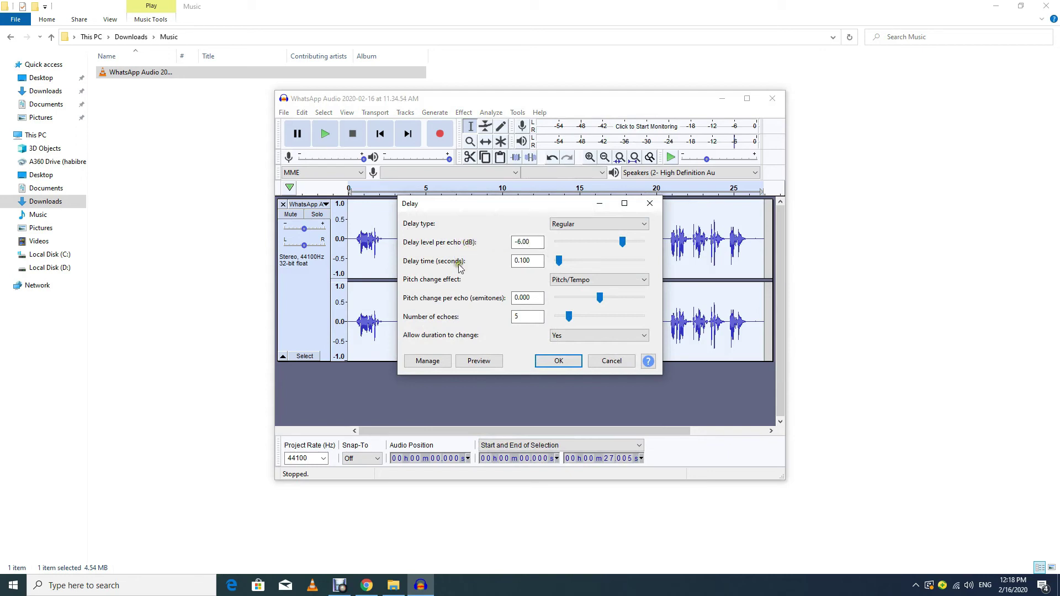
{"action": "left_click", "coordinate": [519, 261]}
{"action": "double_click", "coordinate": [538, 262]}
{"action": "left_click", "coordinate": [558, 361]}
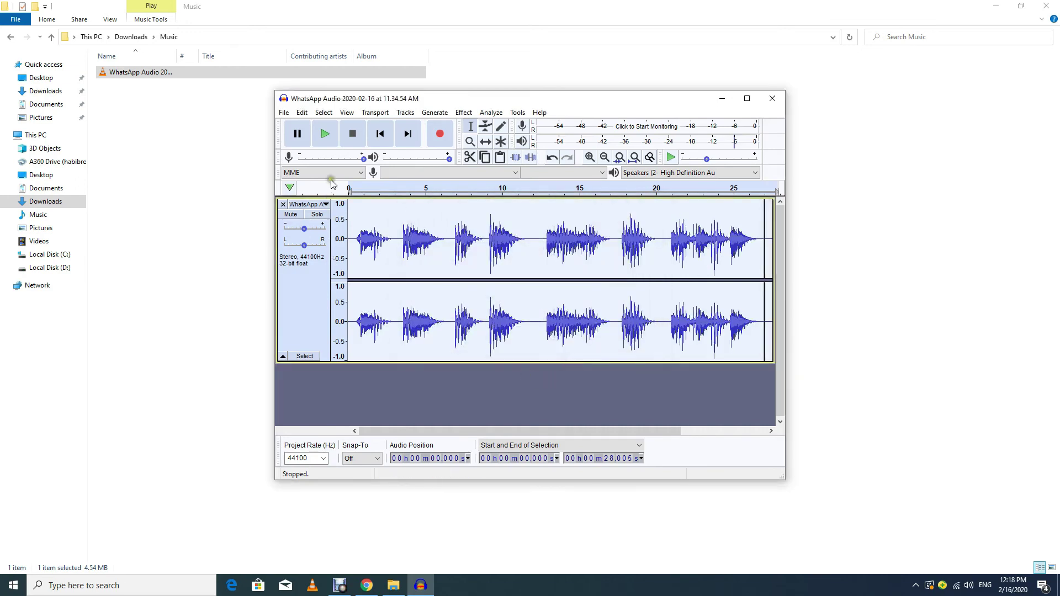
{"action": "left_click", "coordinate": [325, 136]}
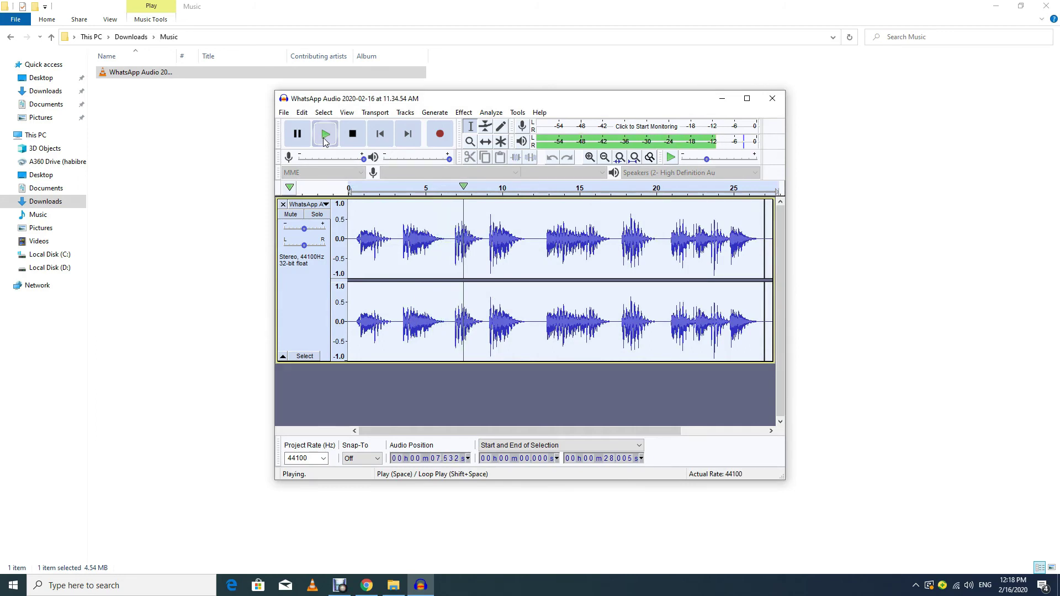
{"action": "left_click", "coordinate": [355, 138]}
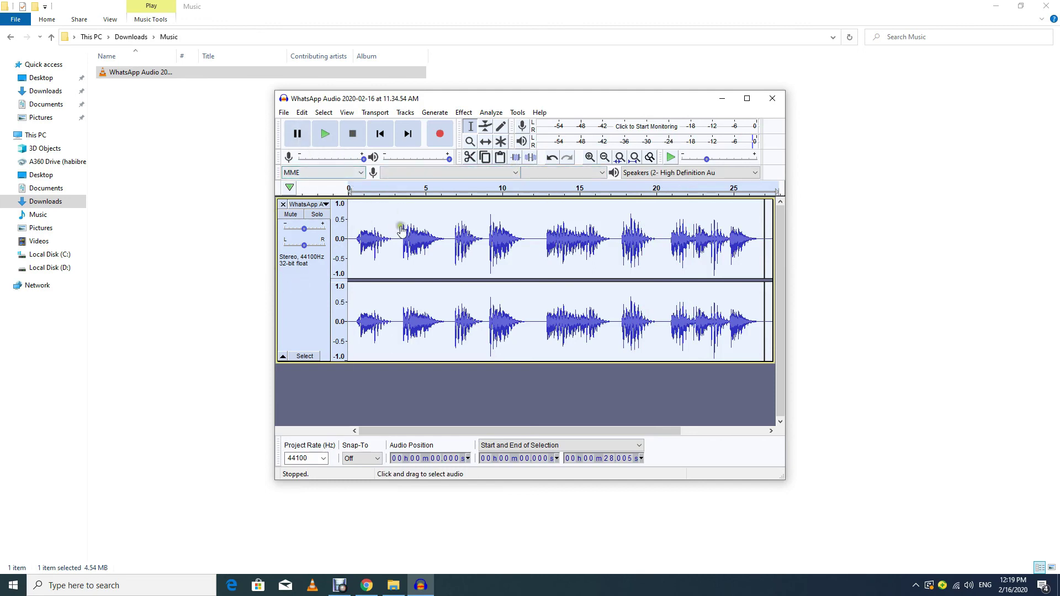
Step: Save the project on Local Disk (D:) as "WhatsApp Audio 2020-02-16 at 11.34.54 AM.aup", disabling the project-save warning for future saves
{"action": "left_click", "coordinate": [285, 113]}
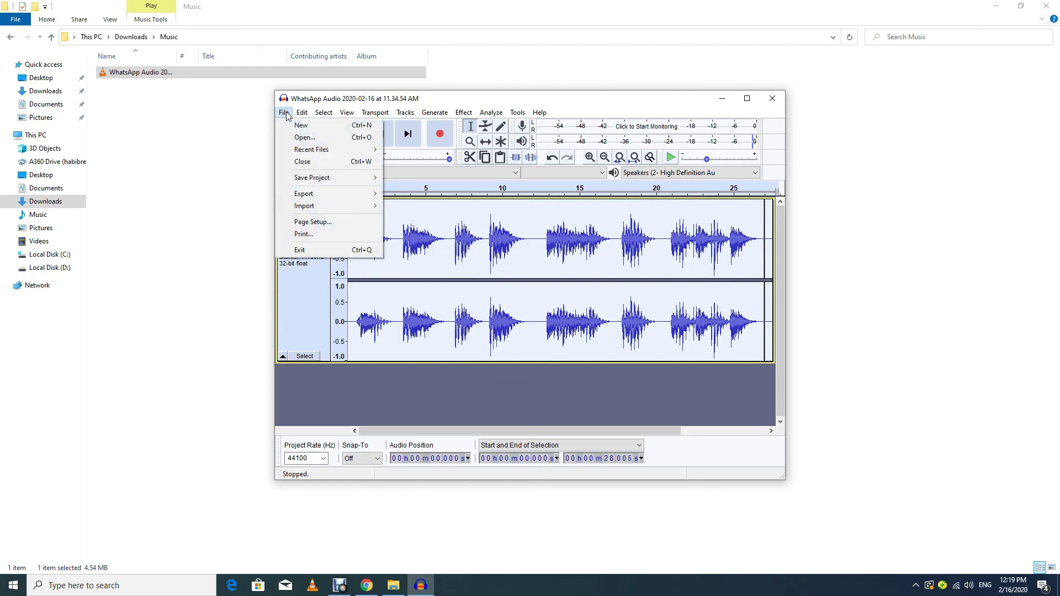
{"action": "mouse_move", "coordinate": [319, 182]}
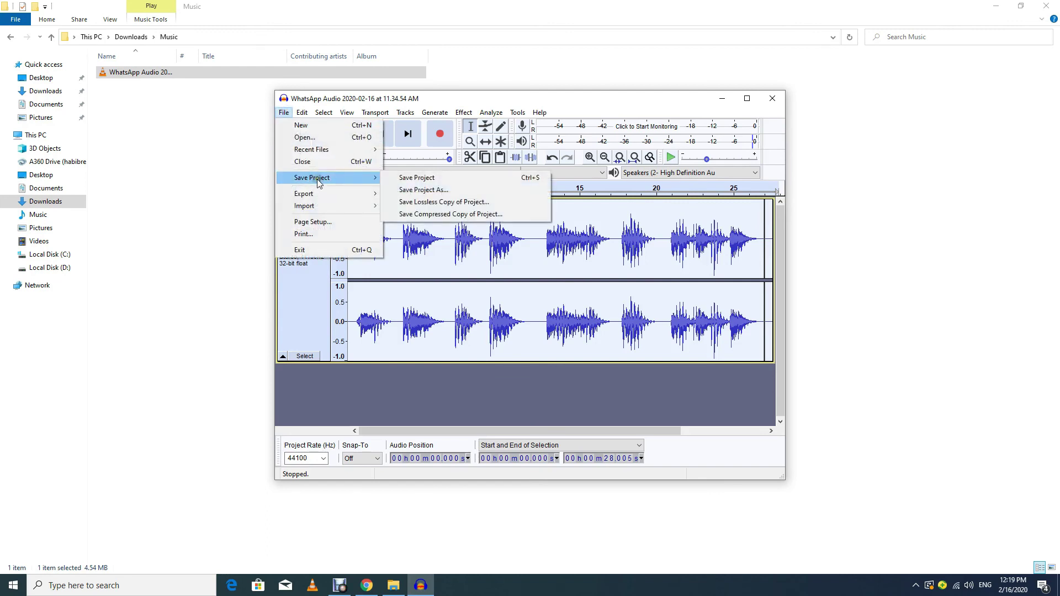
{"action": "left_click", "coordinate": [401, 177]}
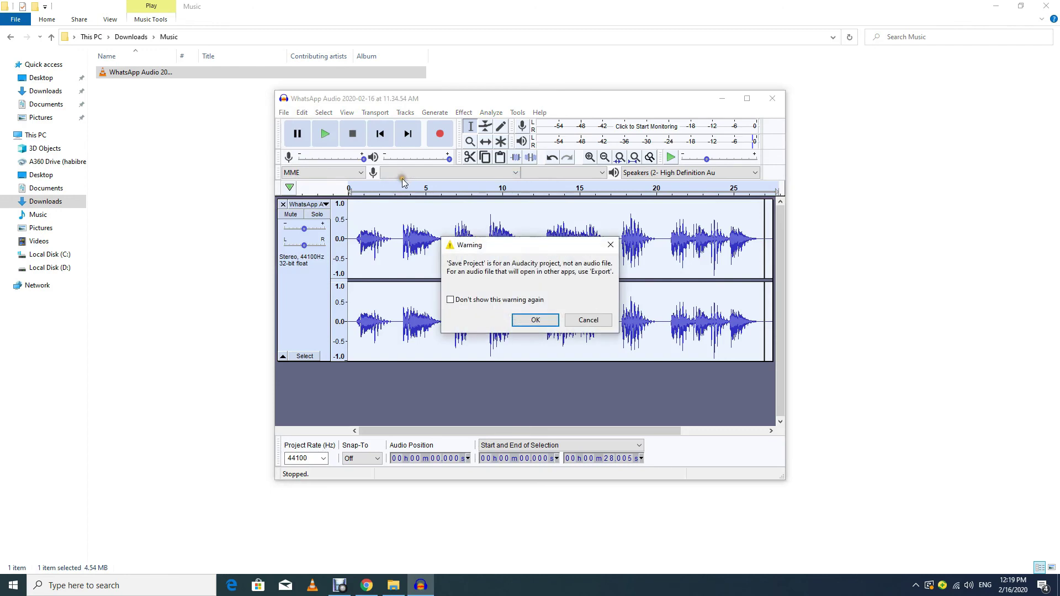
{"action": "left_click", "coordinate": [476, 300]}
{"action": "left_click", "coordinate": [531, 320]}
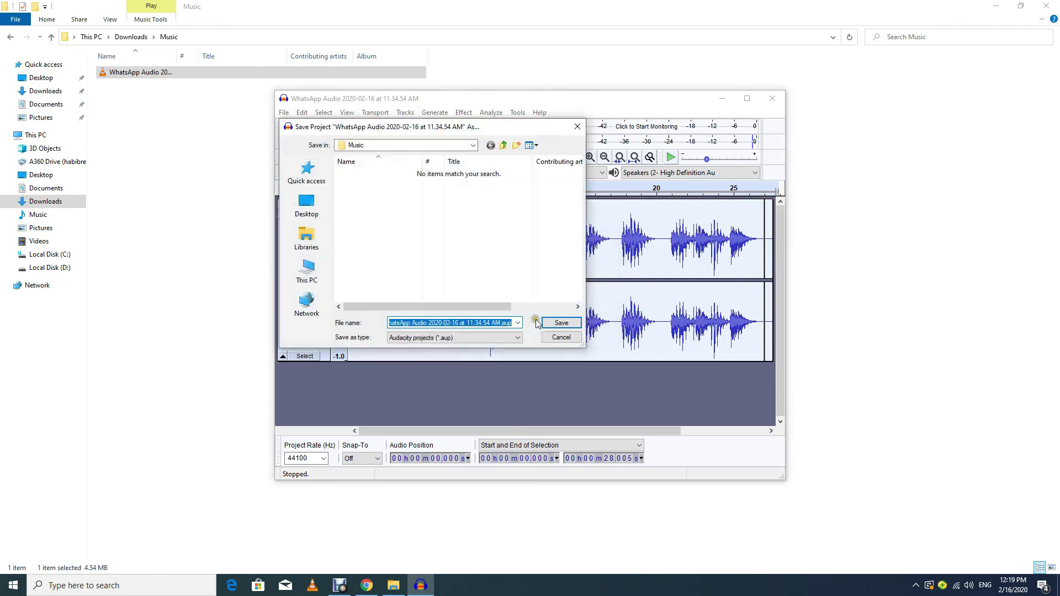
{"action": "left_click", "coordinate": [309, 271]}
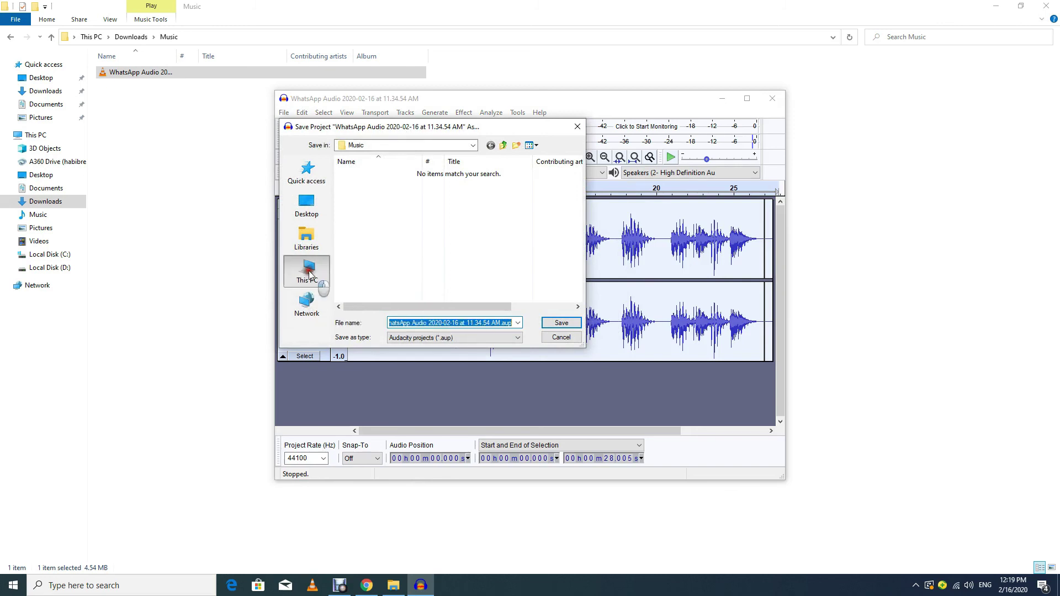
{"action": "scroll", "coordinate": [388, 249], "scroll_direction": "down", "scroll_amount": 5}
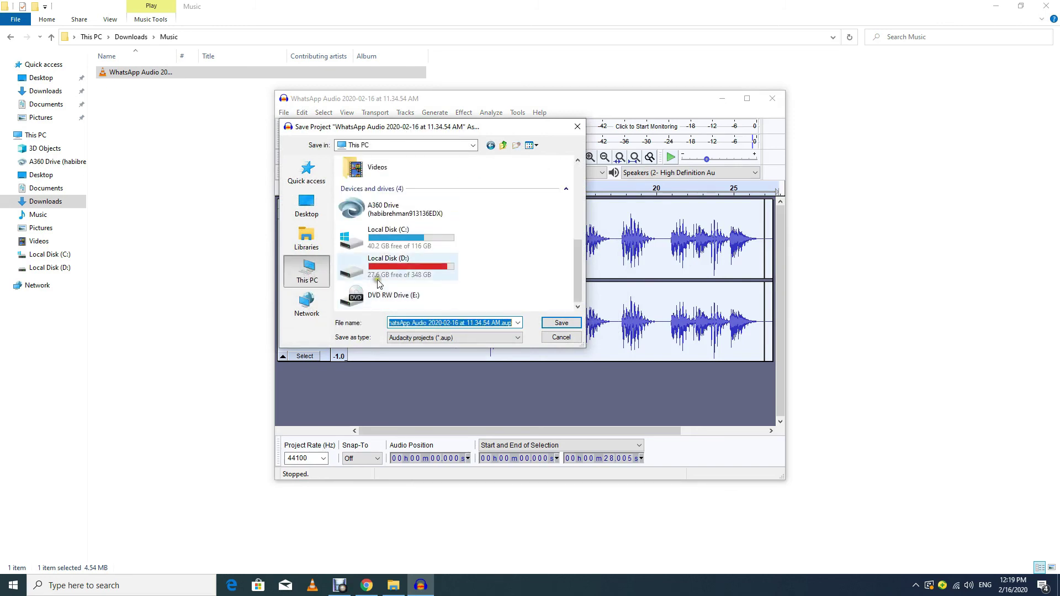
{"action": "double_click", "coordinate": [389, 263]}
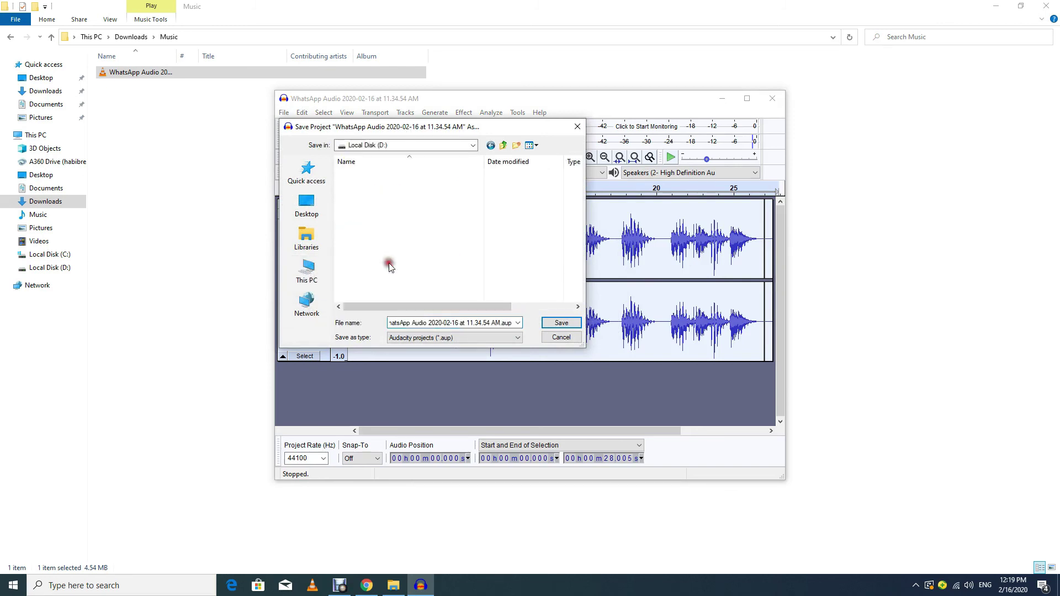
{"action": "left_click", "coordinate": [560, 326]}
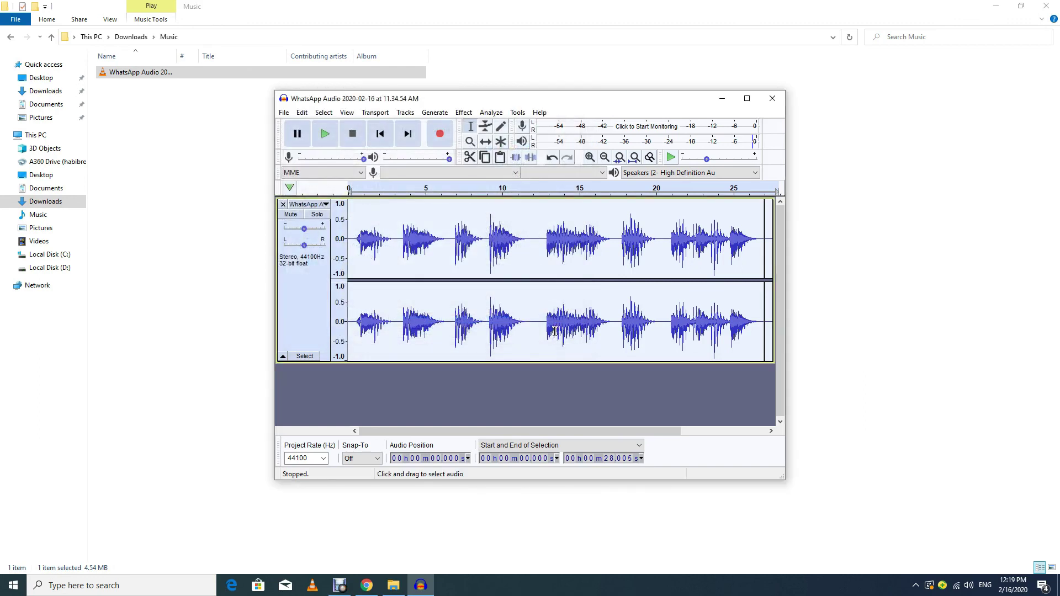
Step: Close the audio project window and minimize the Music folder window
{"action": "left_click", "coordinate": [772, 100]}
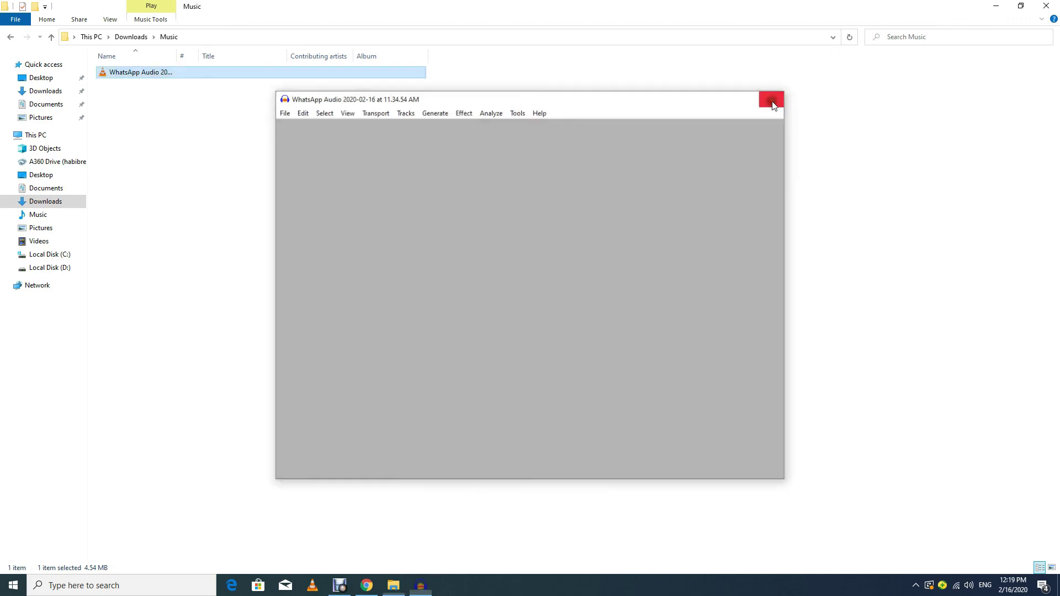
{"action": "right_click", "coordinate": [484, 137]}
{"action": "left_click", "coordinate": [508, 182]}
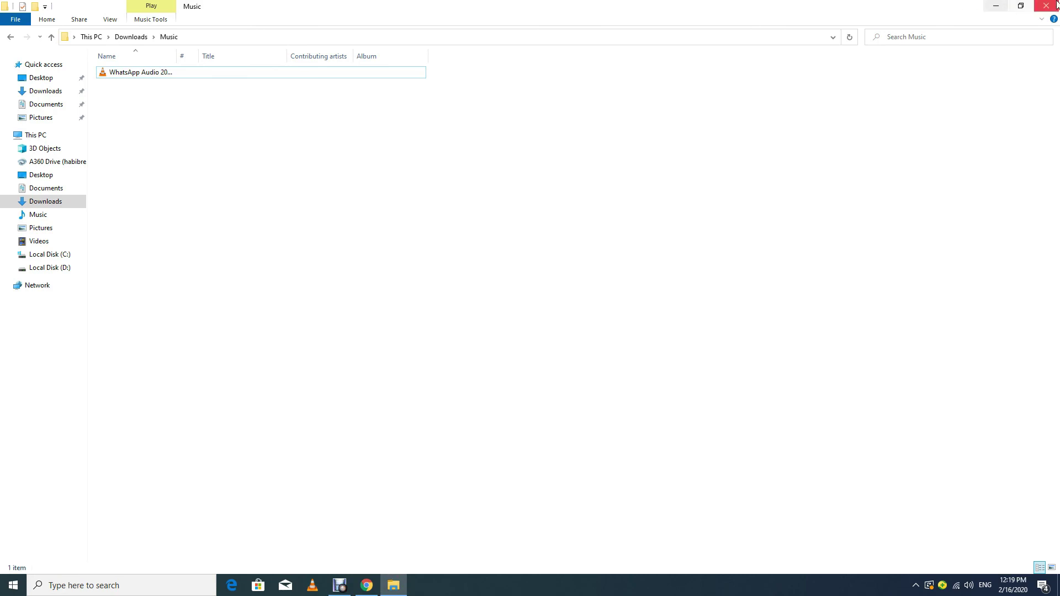
{"action": "left_click", "coordinate": [996, 5]}
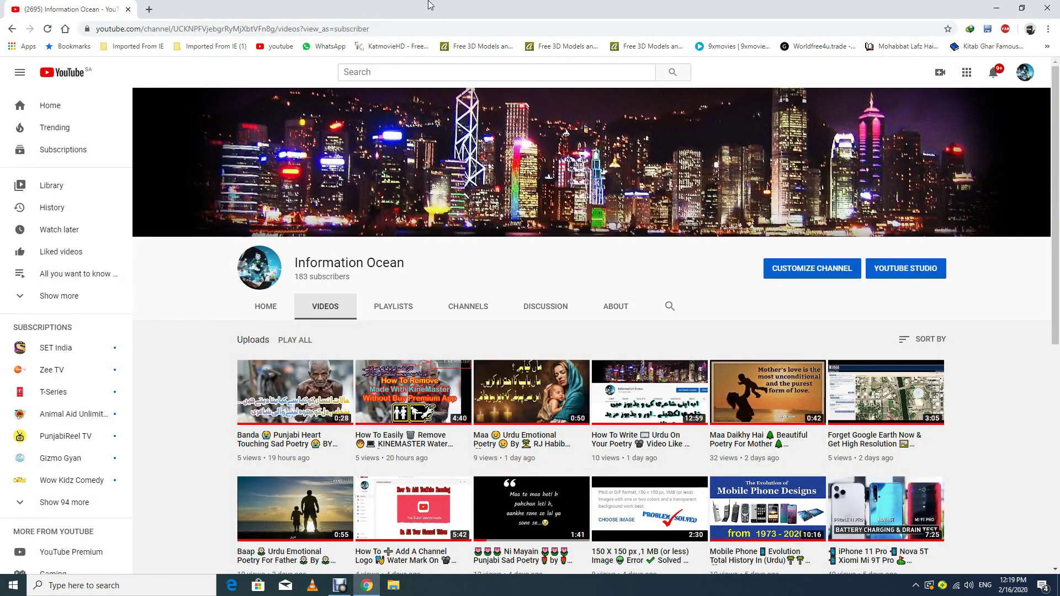